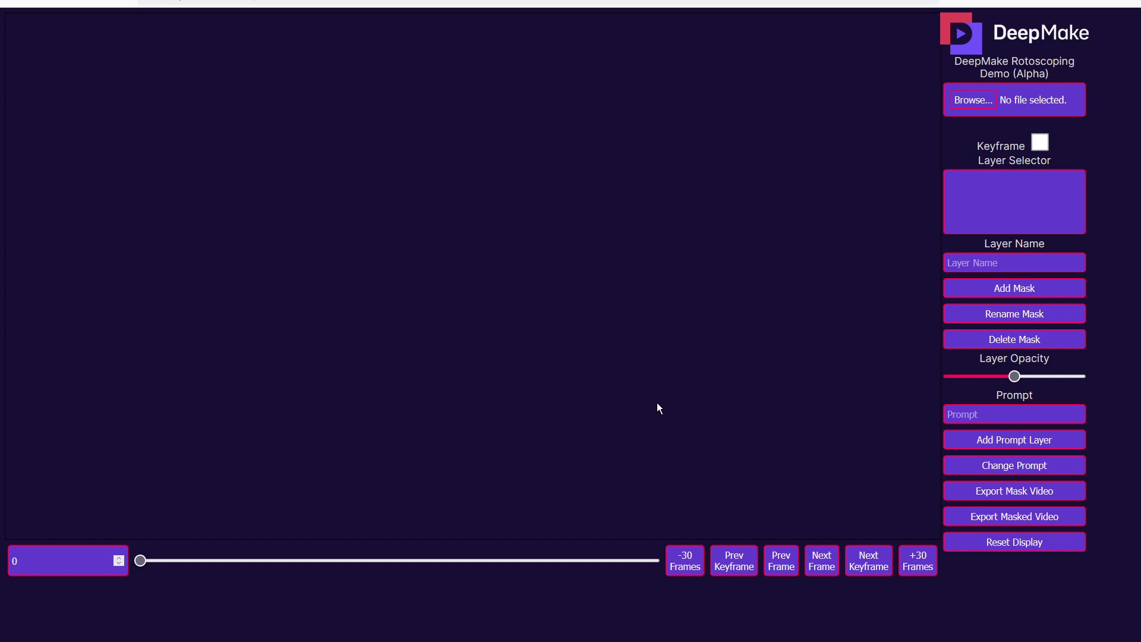
- Load the video file Runner.mp4
left_click(969, 103)
double_click(132, 67)
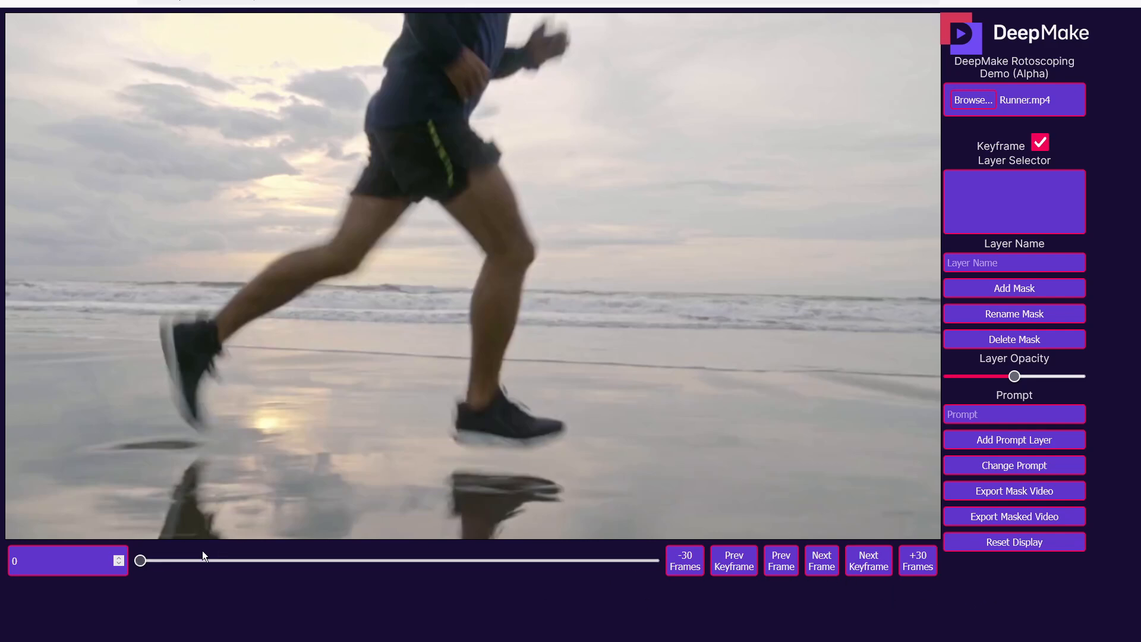
- Browse the clip's opening by single frames and in 30-frame jumps, returning to frame 0
left_click_drag(141, 561, 92, 555)
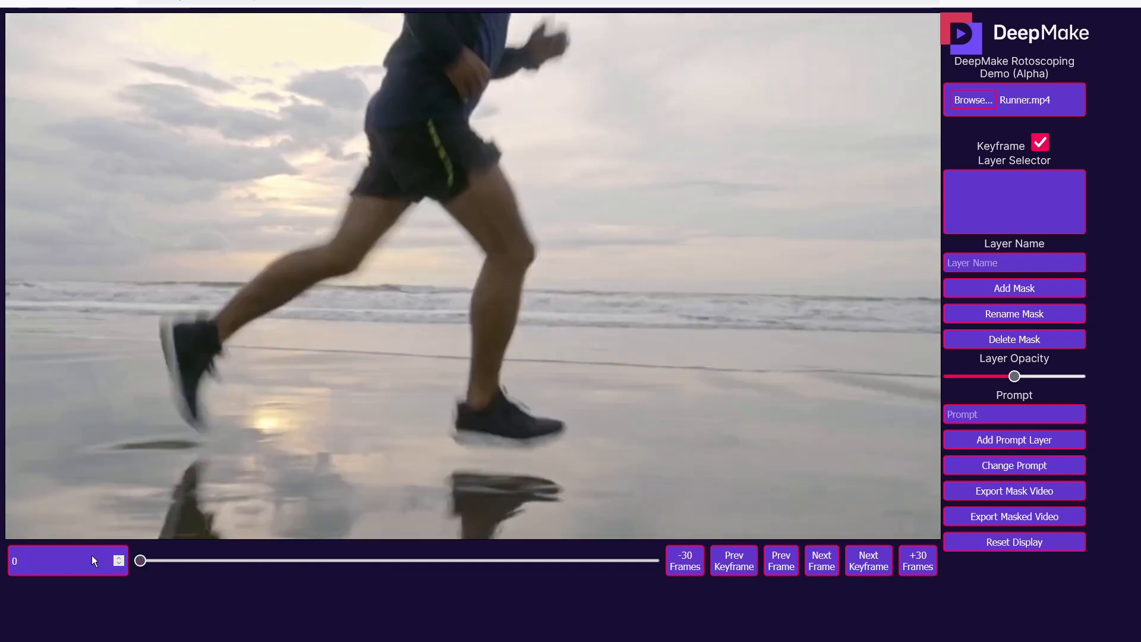
left_click(831, 565)
left_click(825, 566)
left_click(817, 565)
left_click(782, 563)
left_click(781, 562)
left_click(781, 562)
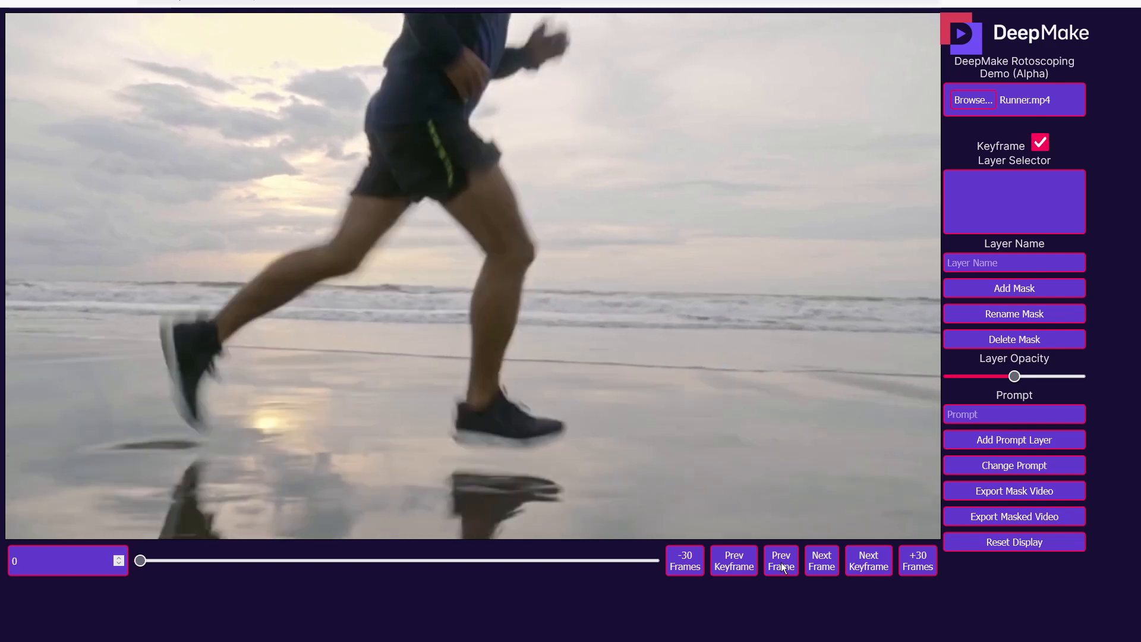
left_click(918, 557)
left_click(690, 562)
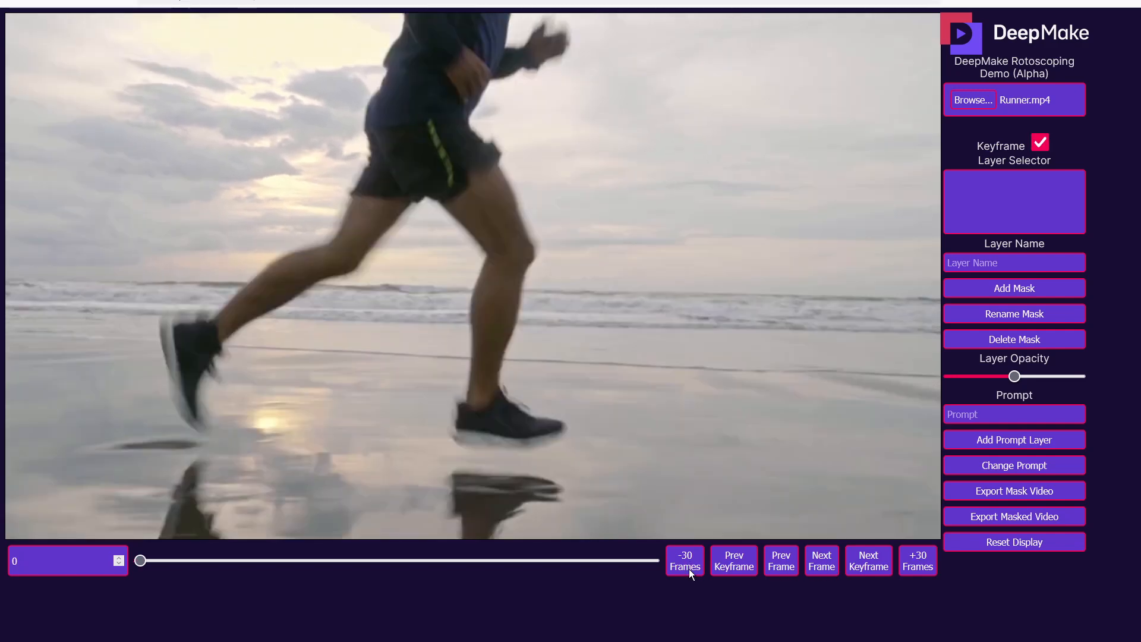
left_click(835, 566)
left_click(820, 566)
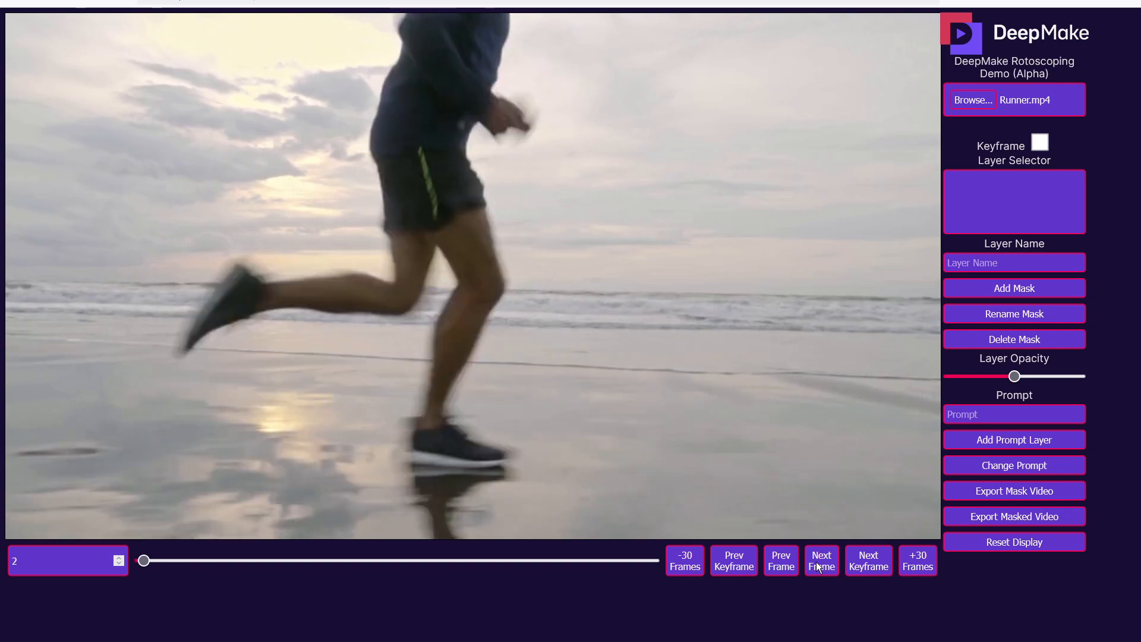
left_click(782, 563)
left_click(781, 563)
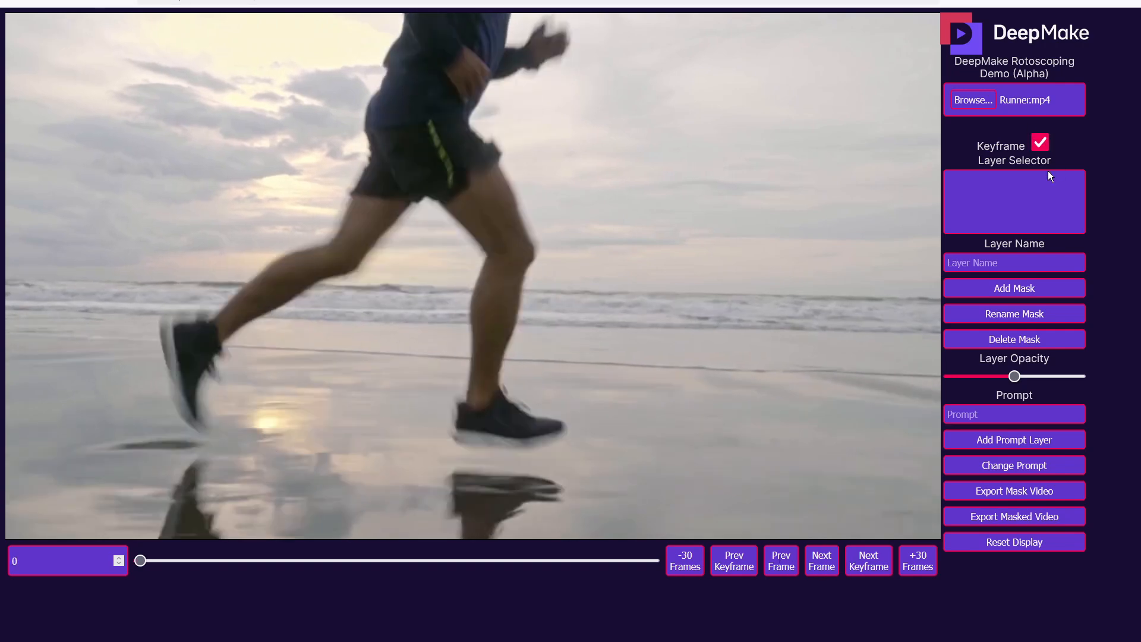
- Advance to frame 6 and add a prompt layer with the prompt "A man"
left_click(824, 566)
left_click(824, 567)
left_click(824, 567)
left_click(823, 567)
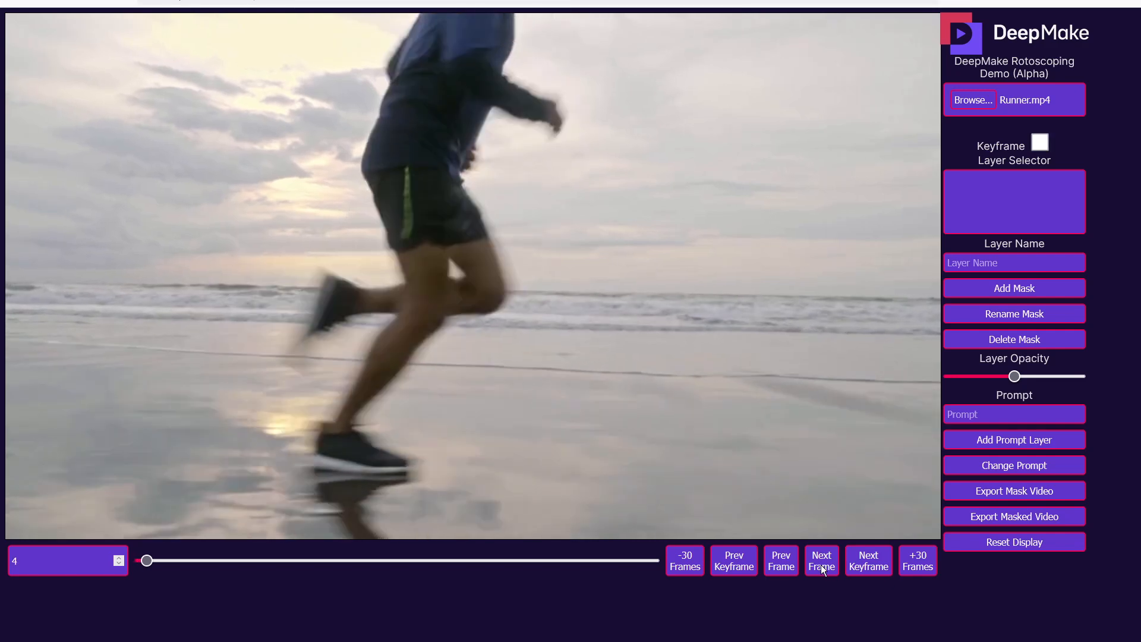
left_click(824, 567)
left_click(824, 566)
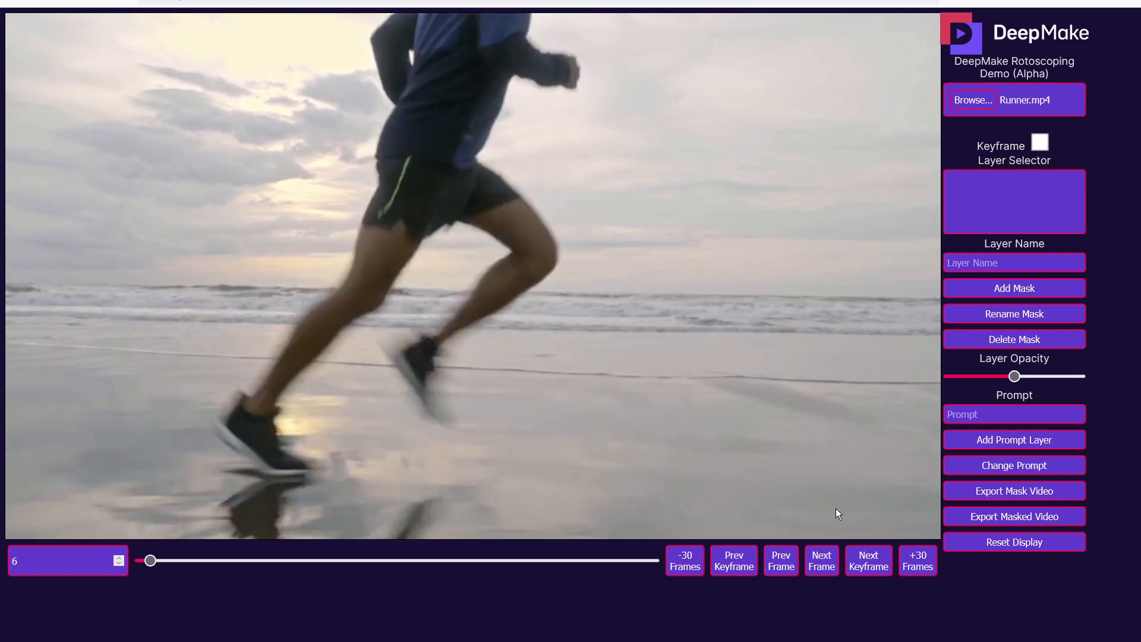
left_click(984, 414)
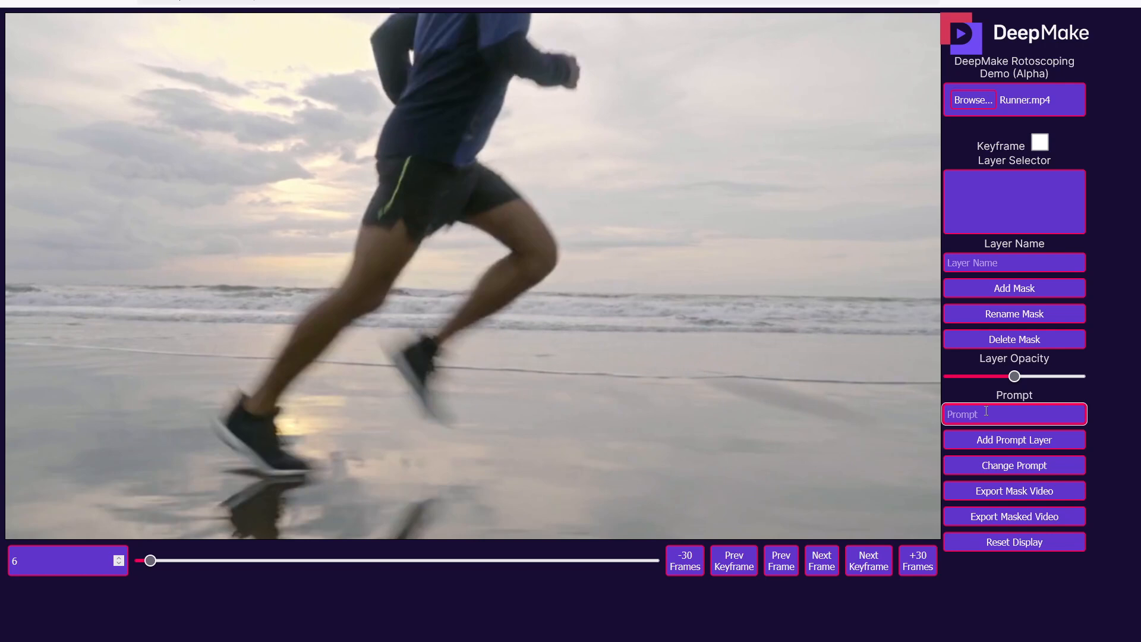
type("A man")
left_click(1007, 441)
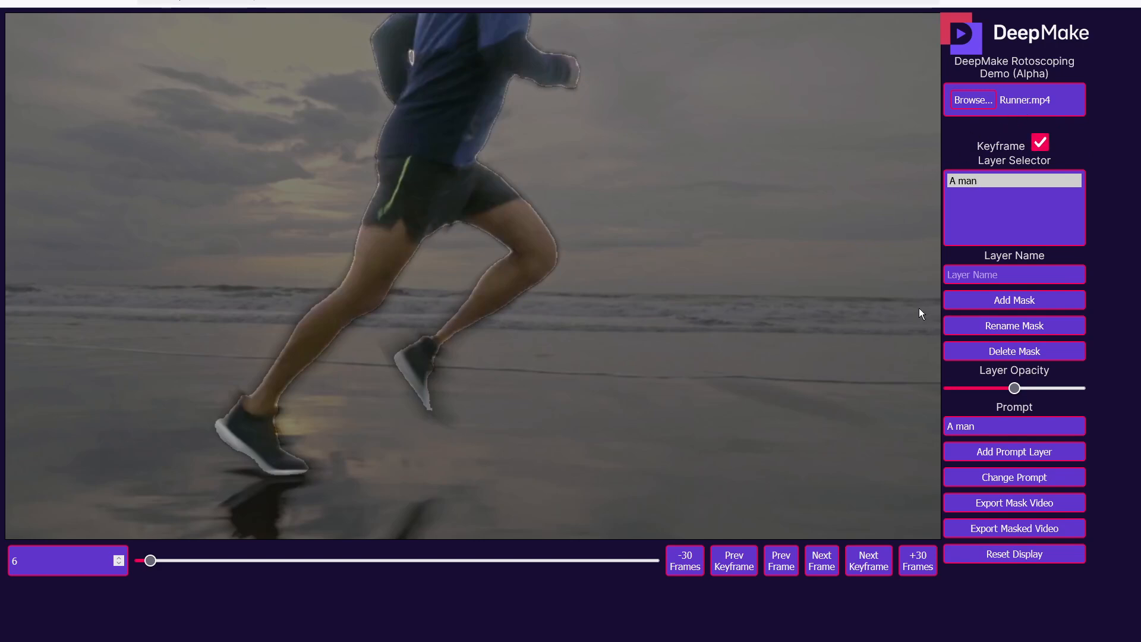
- Check the runner's mask on frames 7, 8 and 69, and return to frame 0
left_click(821, 568)
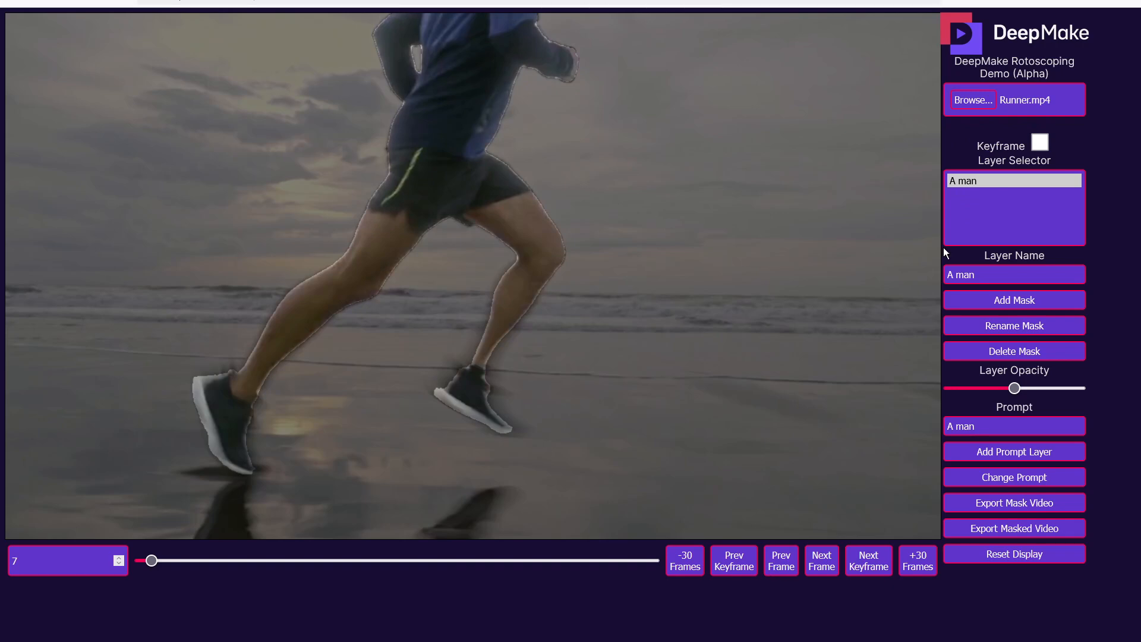
left_click(825, 569)
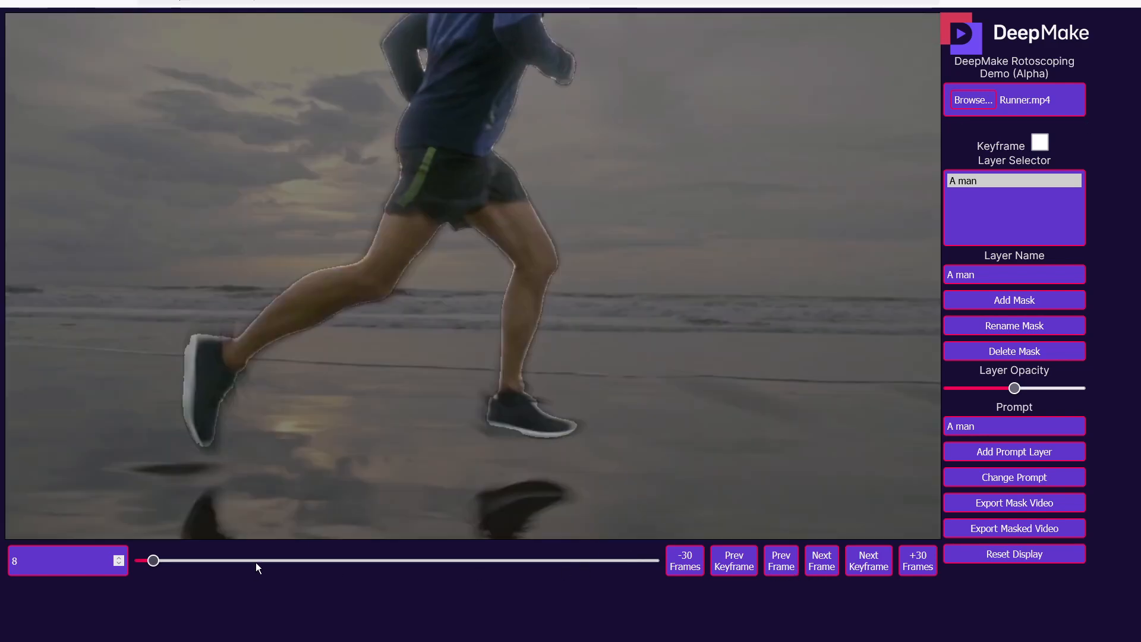
left_click(255, 562)
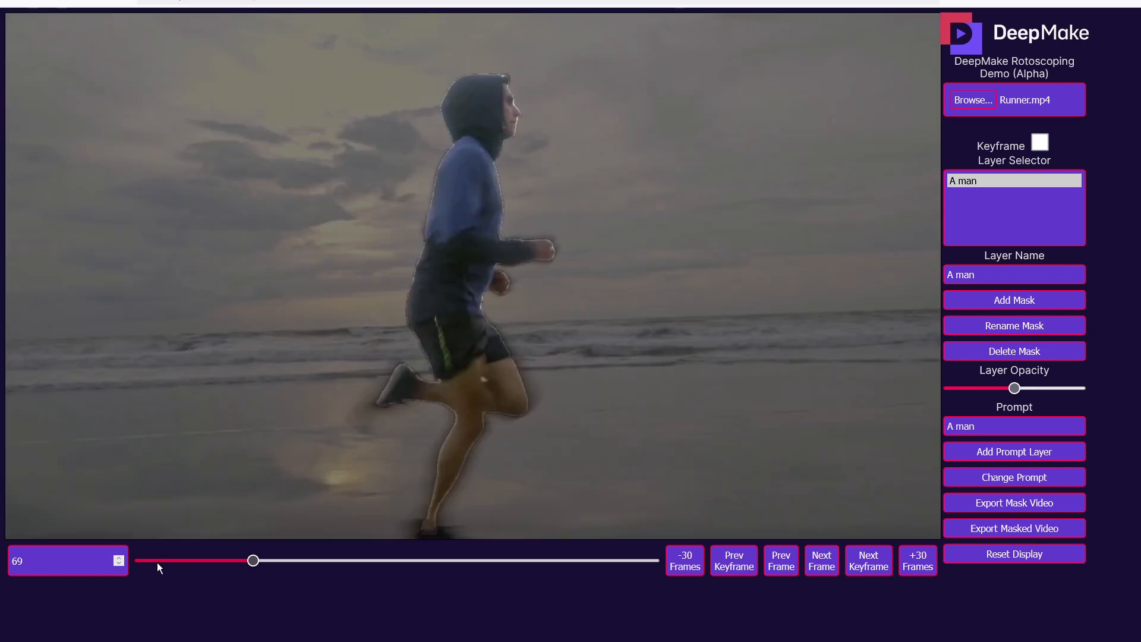
left_click(149, 561)
left_click(140, 561)
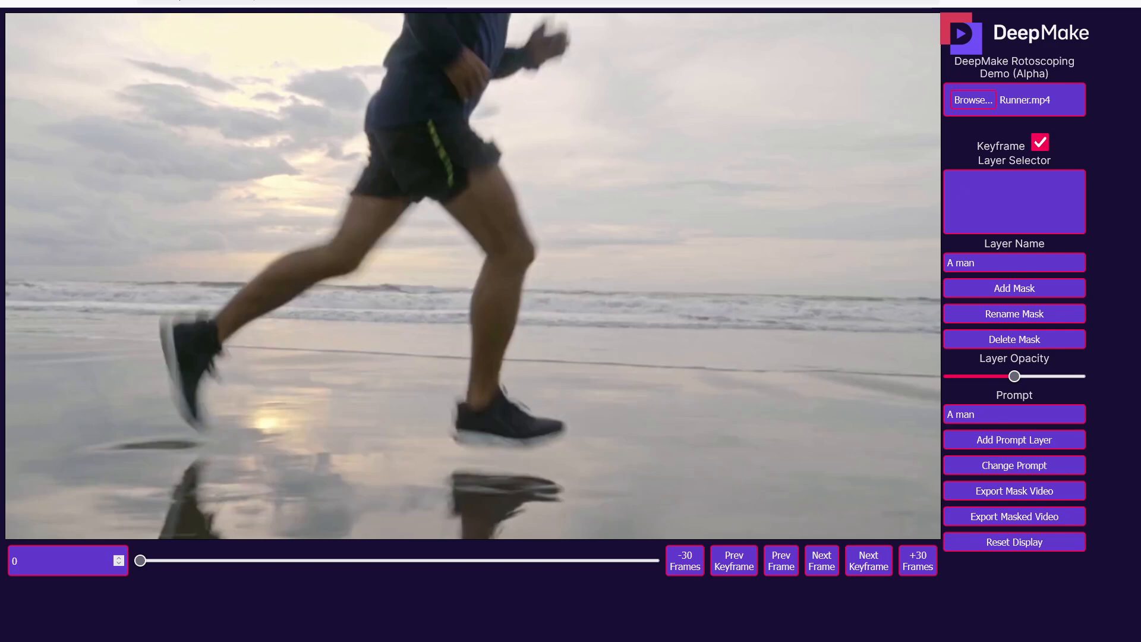
- Advance frame by frame from 0 to 10 to compare the masking before and after the keyframe at frame 6
left_click(829, 560)
left_click(822, 563)
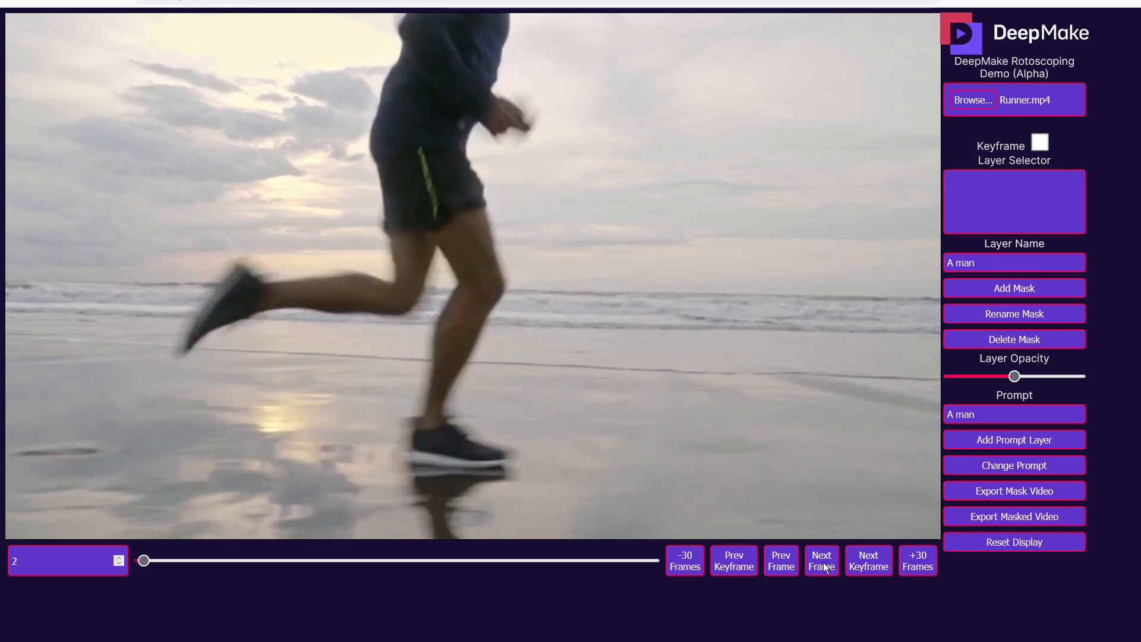
left_click(821, 564)
left_click(821, 564)
left_click(821, 565)
left_click(821, 565)
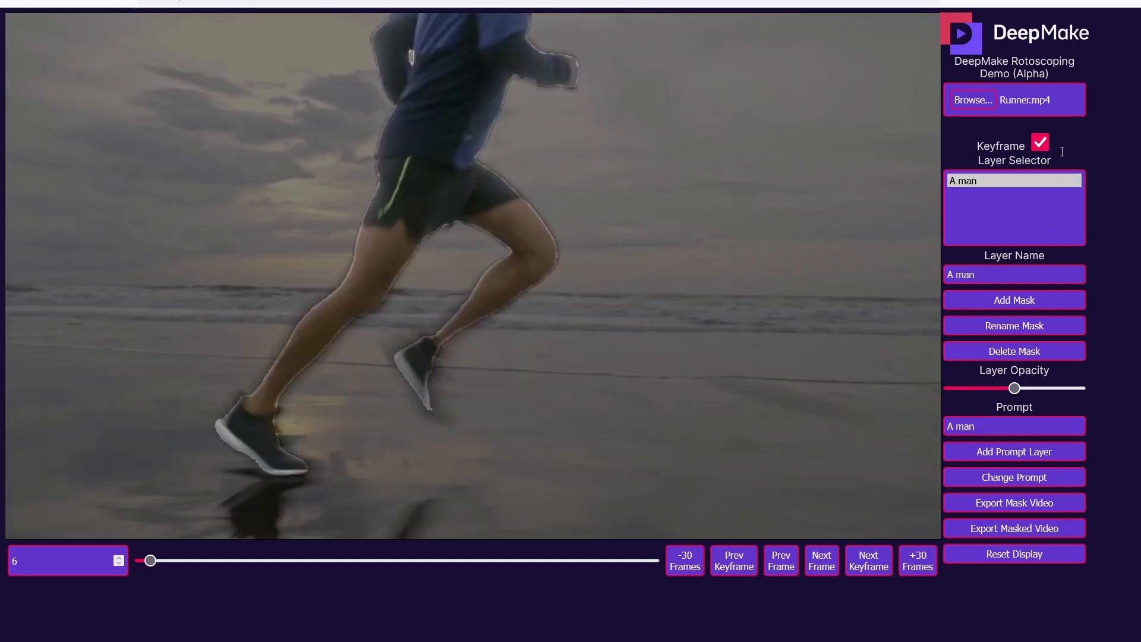
left_click(834, 568)
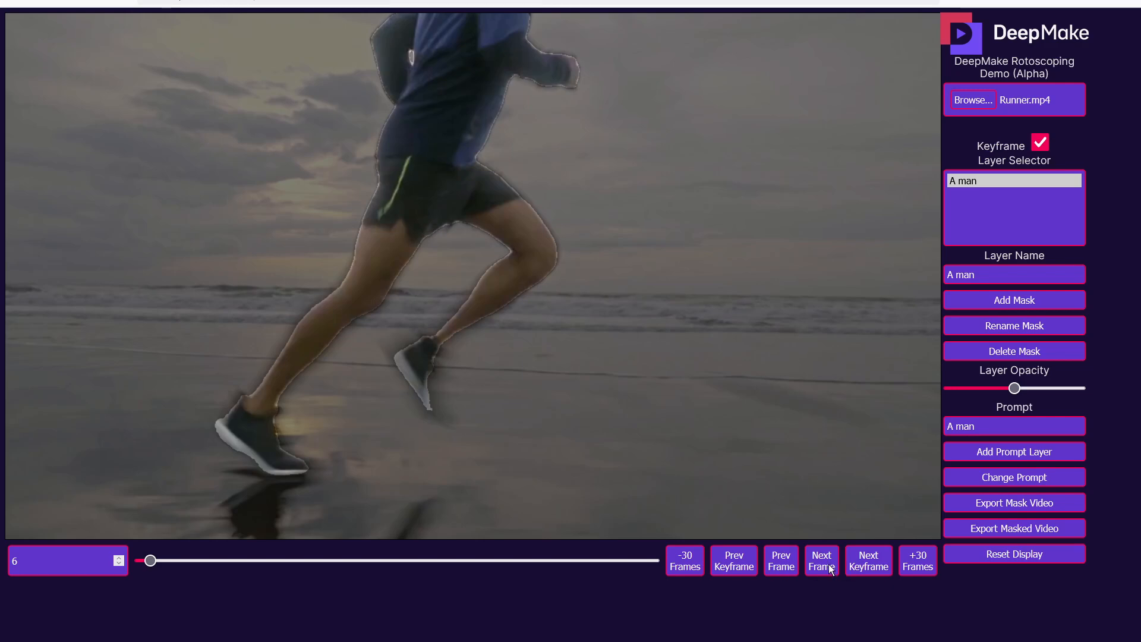
left_click(833, 567)
left_click(832, 568)
left_click(831, 568)
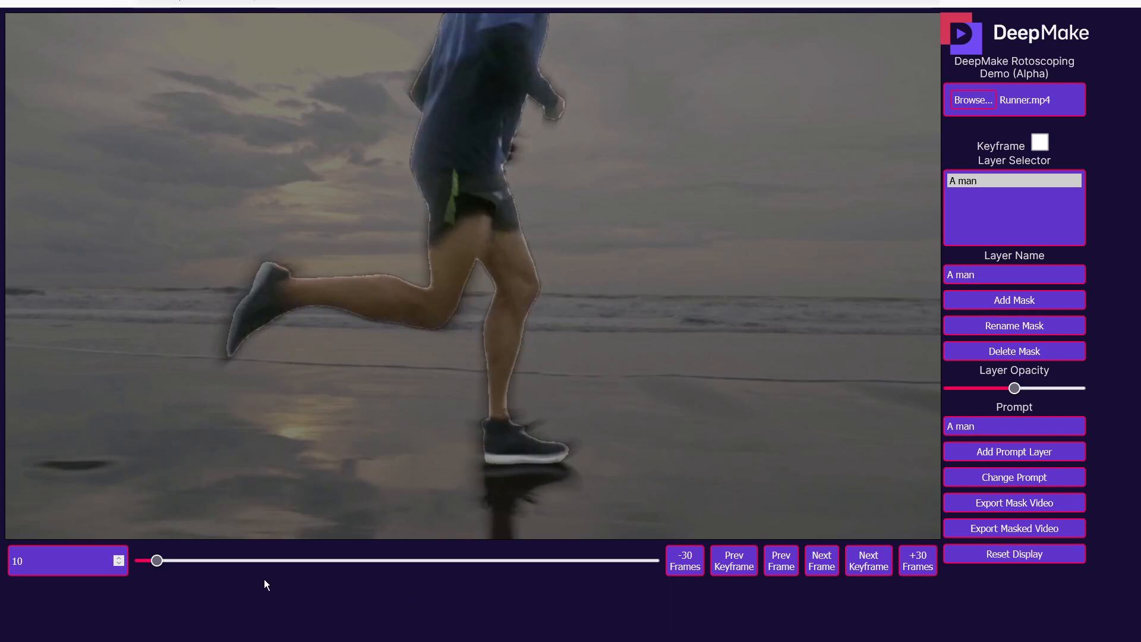
- Go to frame 73 and add a new mask layer named "Points"
left_click(260, 560)
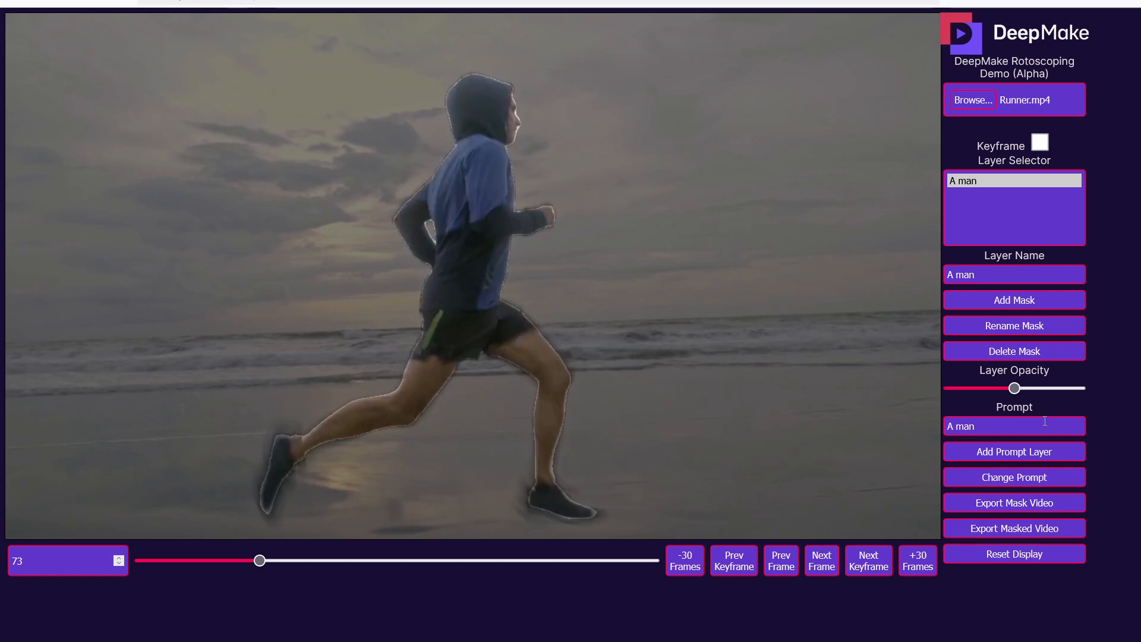
left_click_drag(1003, 279, 830, 269)
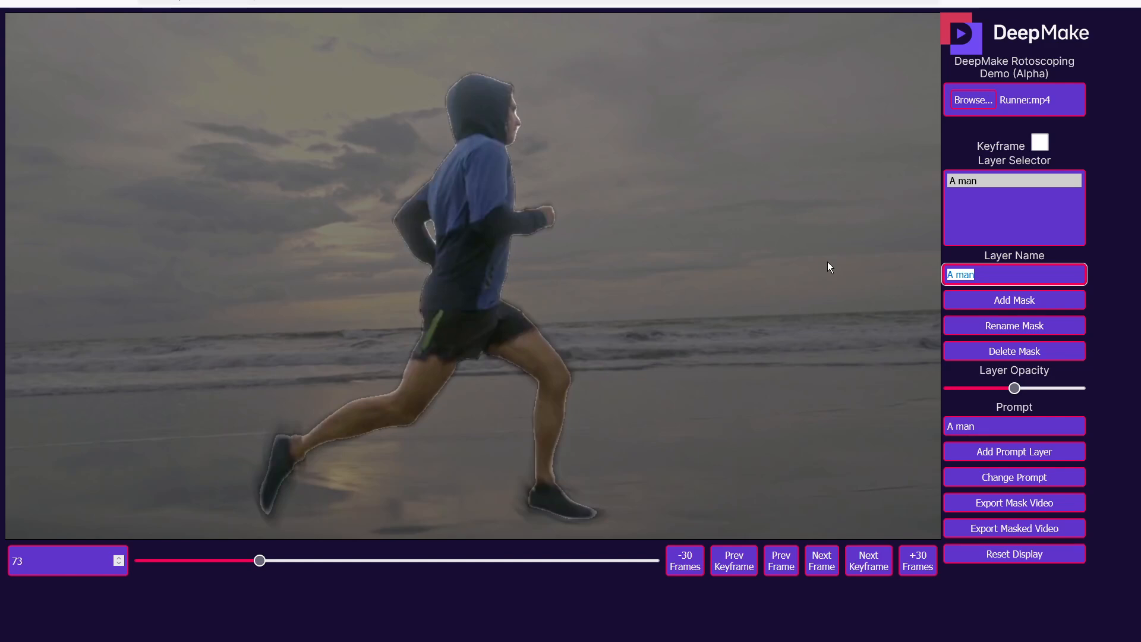
key("BackSpace")
type("Points")
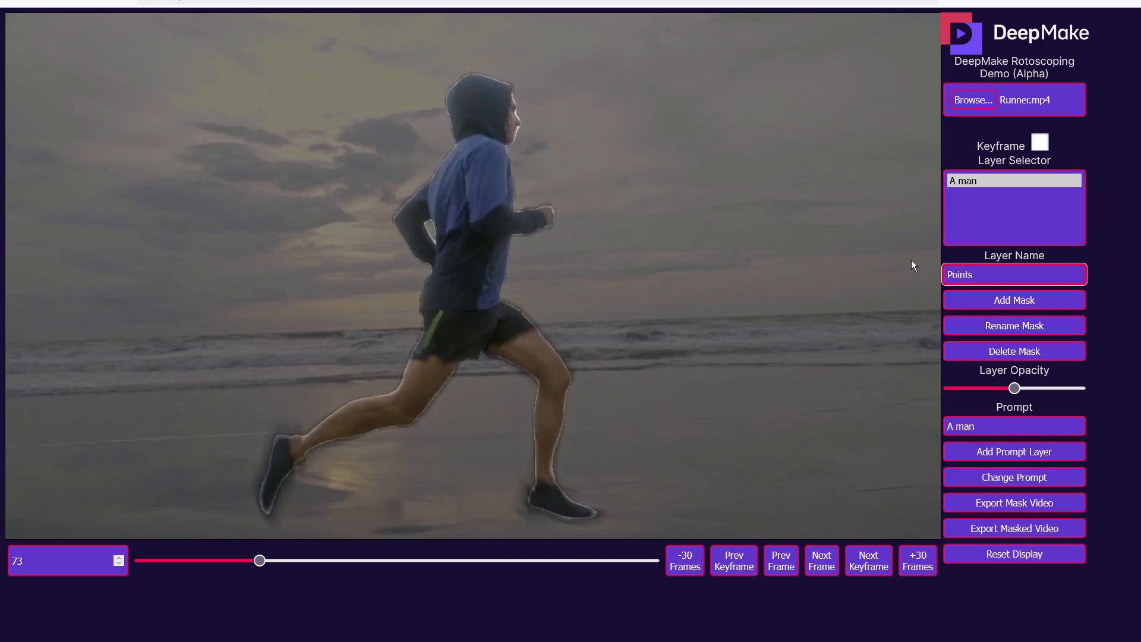
left_click(999, 298)
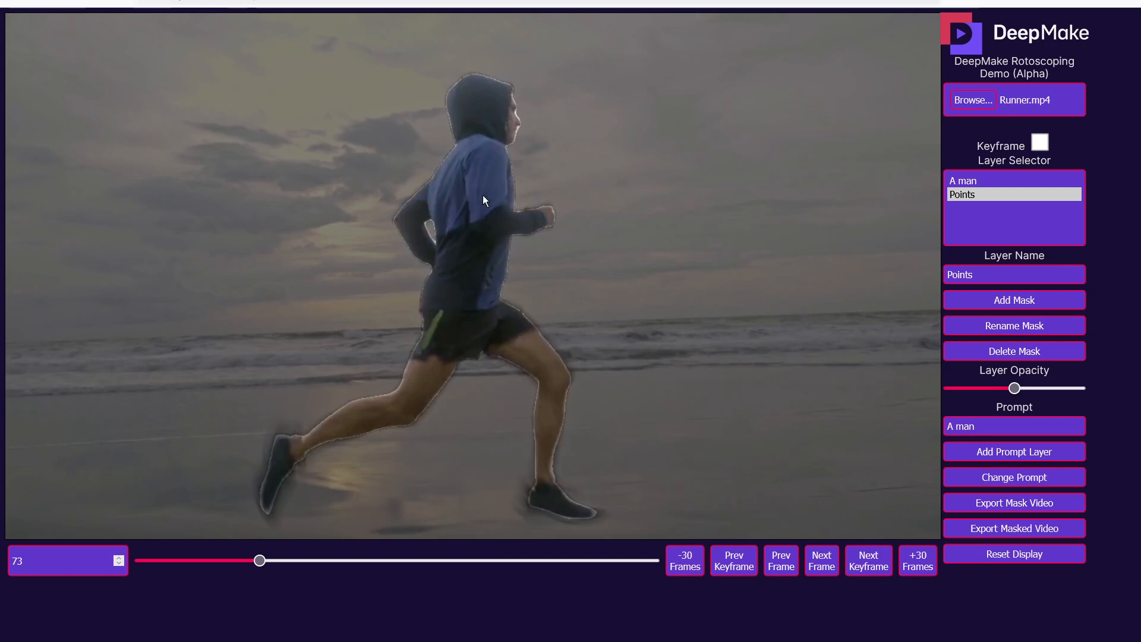
- Mark the runner's jacket with two inclusion points and place four exclusion points in the background around his torso
left_click(479, 173)
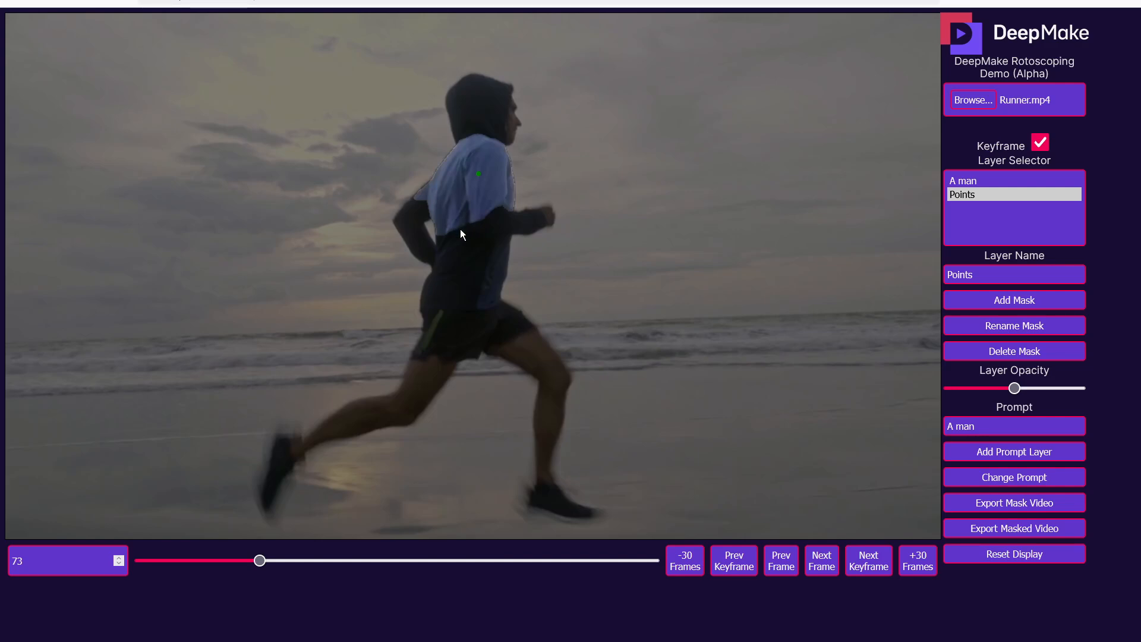
left_click(453, 275)
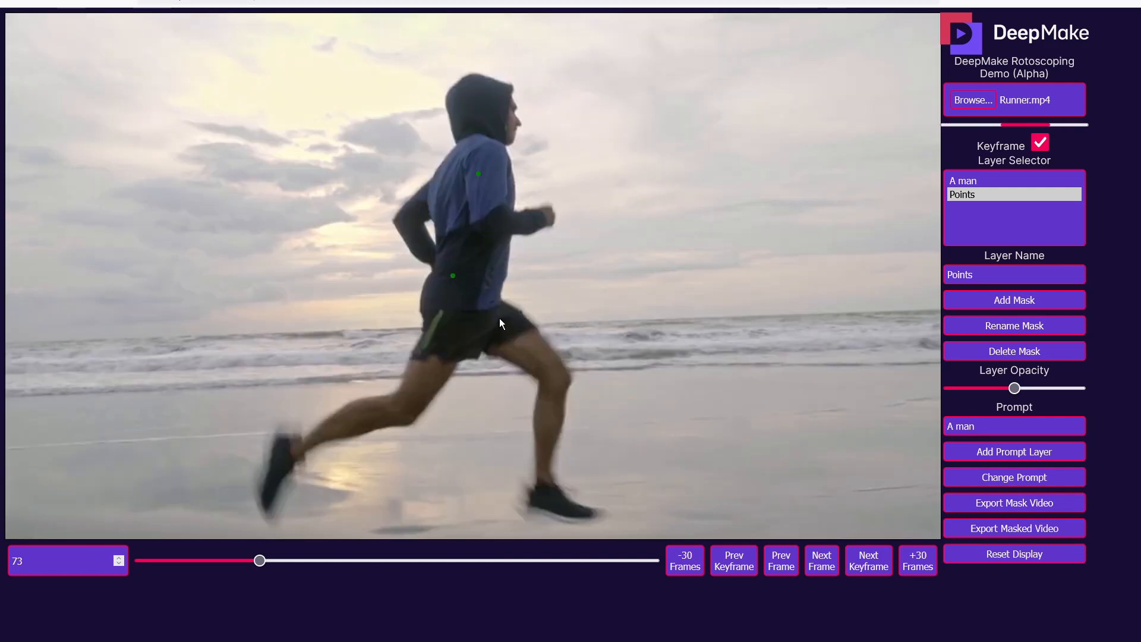
right_click(522, 284)
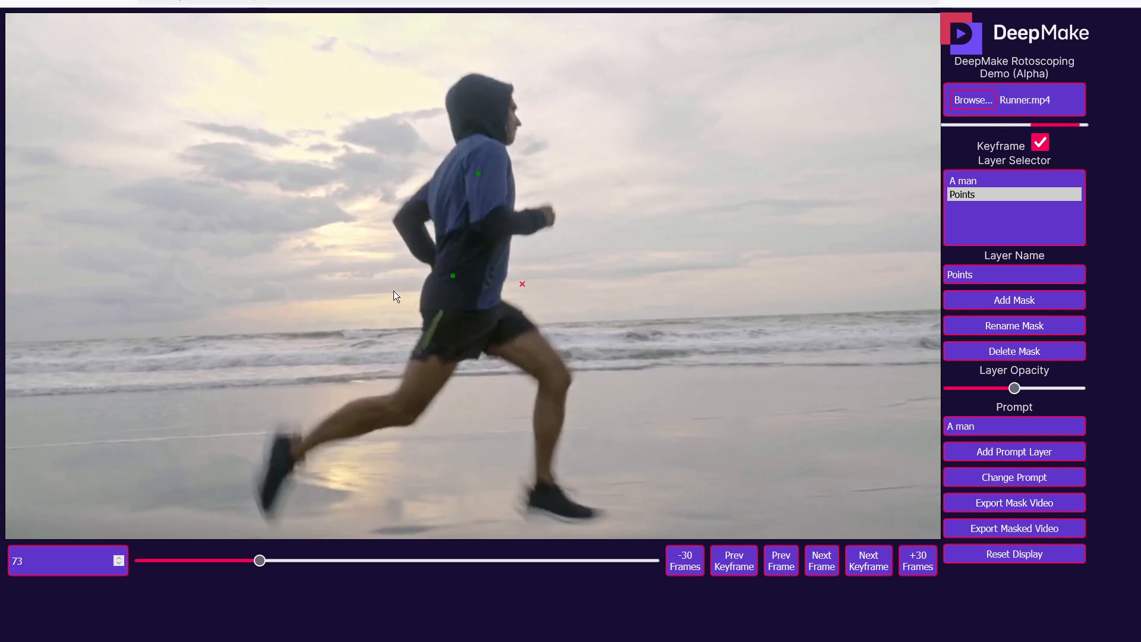
right_click(407, 269)
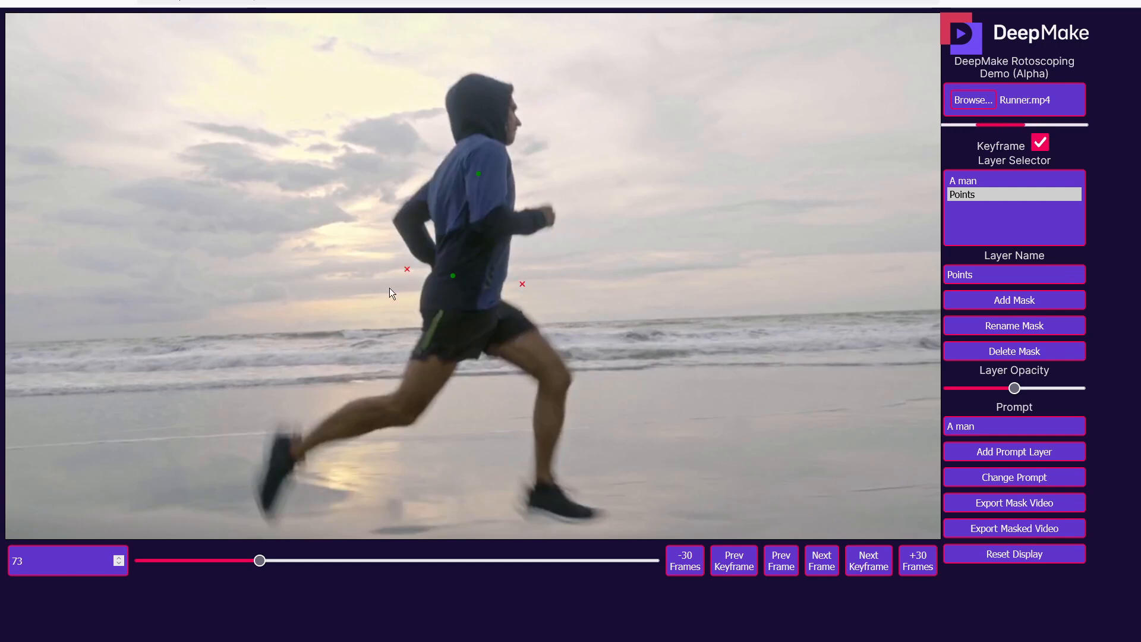
right_click(429, 148)
right_click(532, 170)
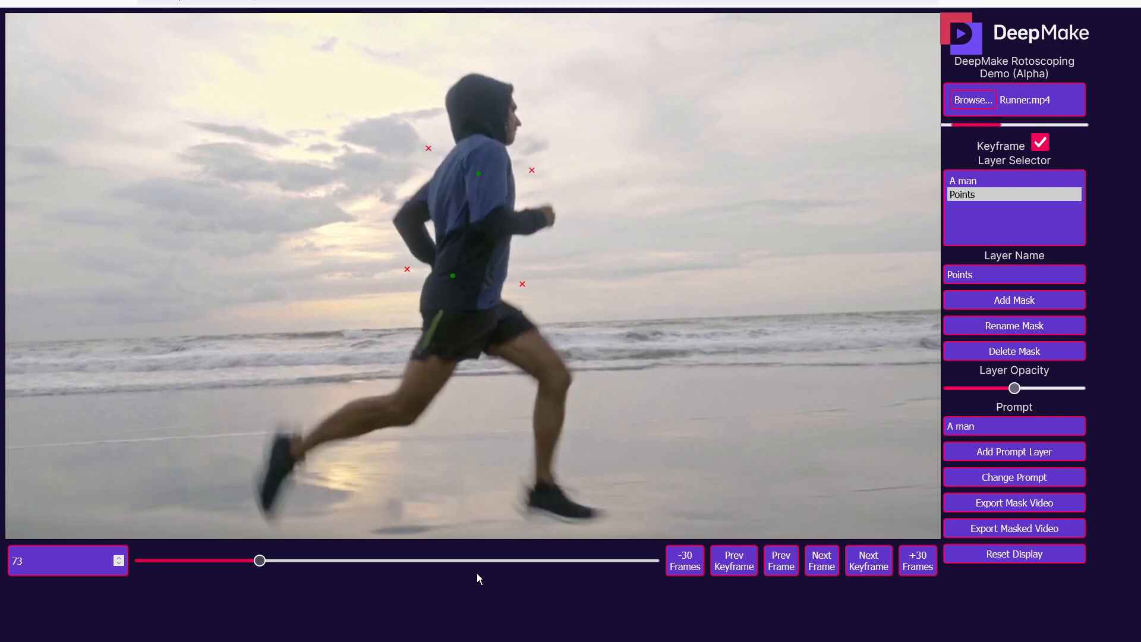
- Remove all inclusion and exclusion points from frame 73 and delete the Points mask layer
left_click(533, 170)
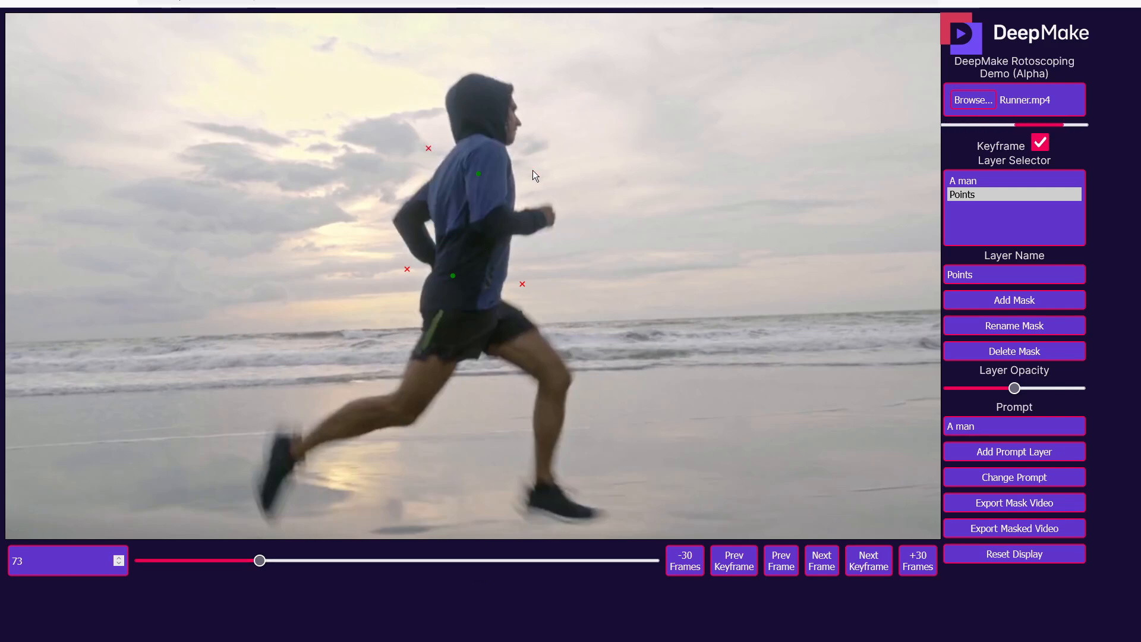
left_click(428, 148)
left_click(478, 173)
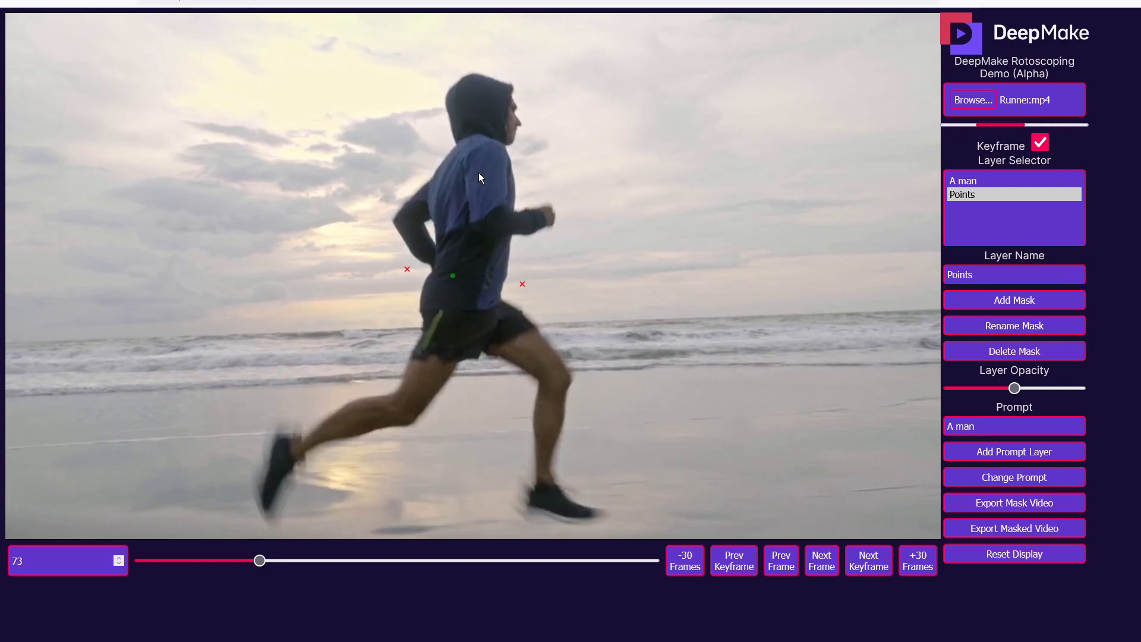
left_click(522, 285)
left_click(455, 277)
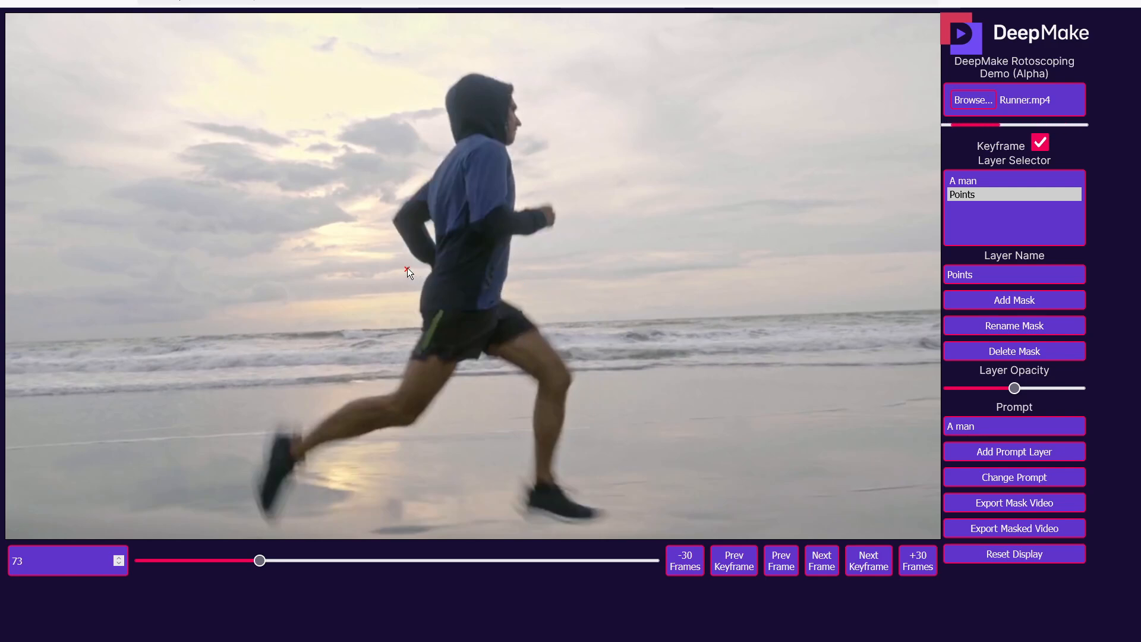
left_click(408, 269)
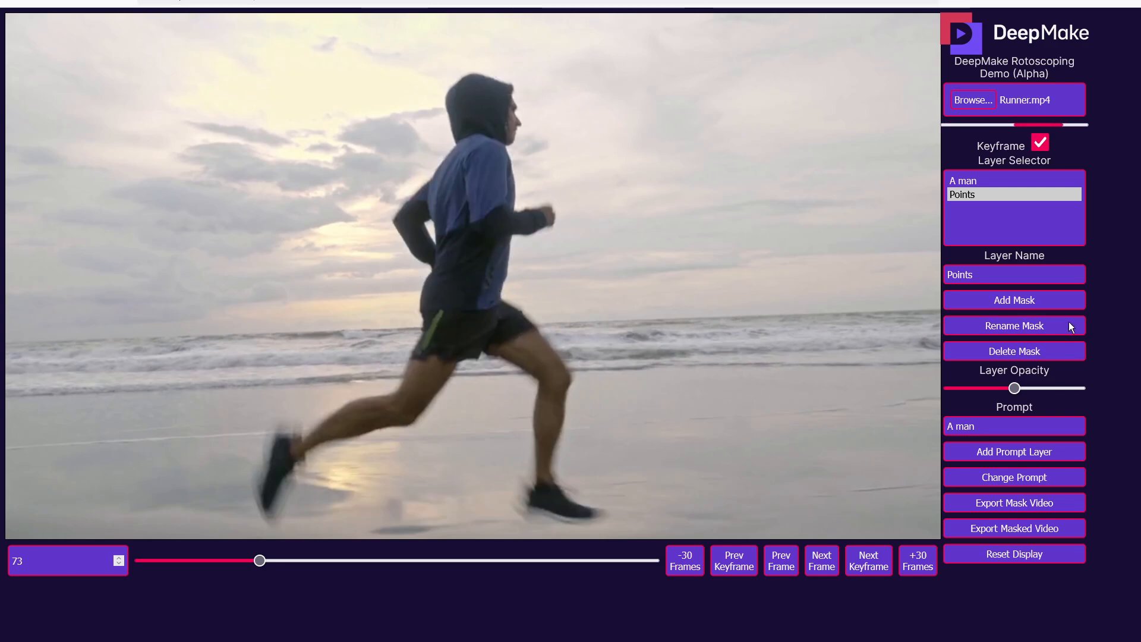
left_click(1015, 349)
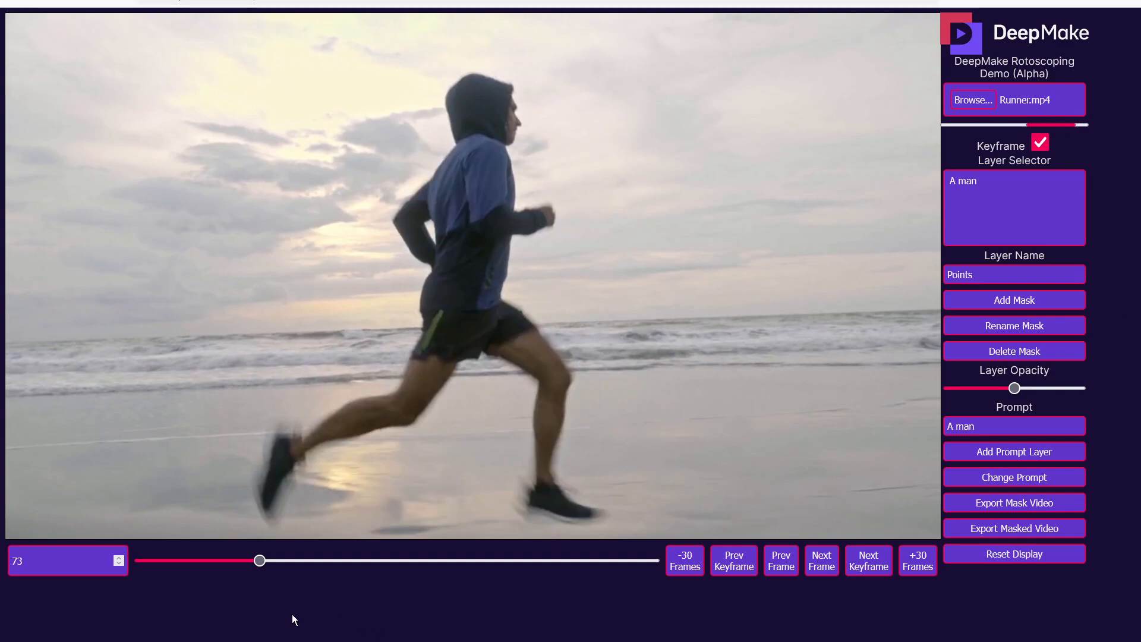
- View the runner at frame 171 and return to frame 0
left_click_drag(280, 562, 420, 562)
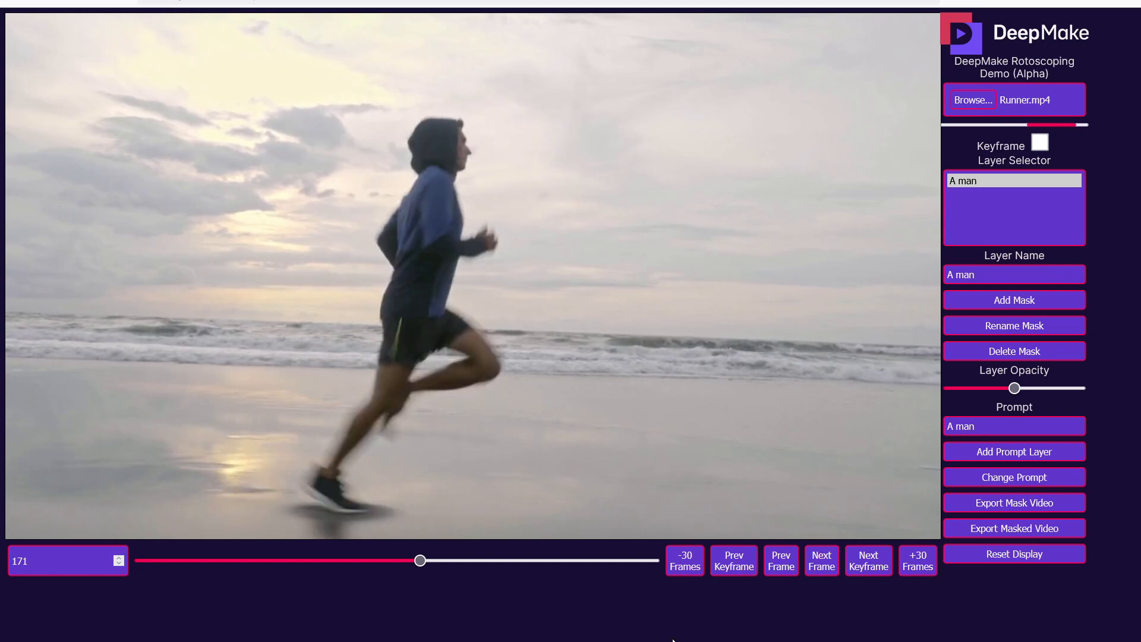
left_click(1035, 429)
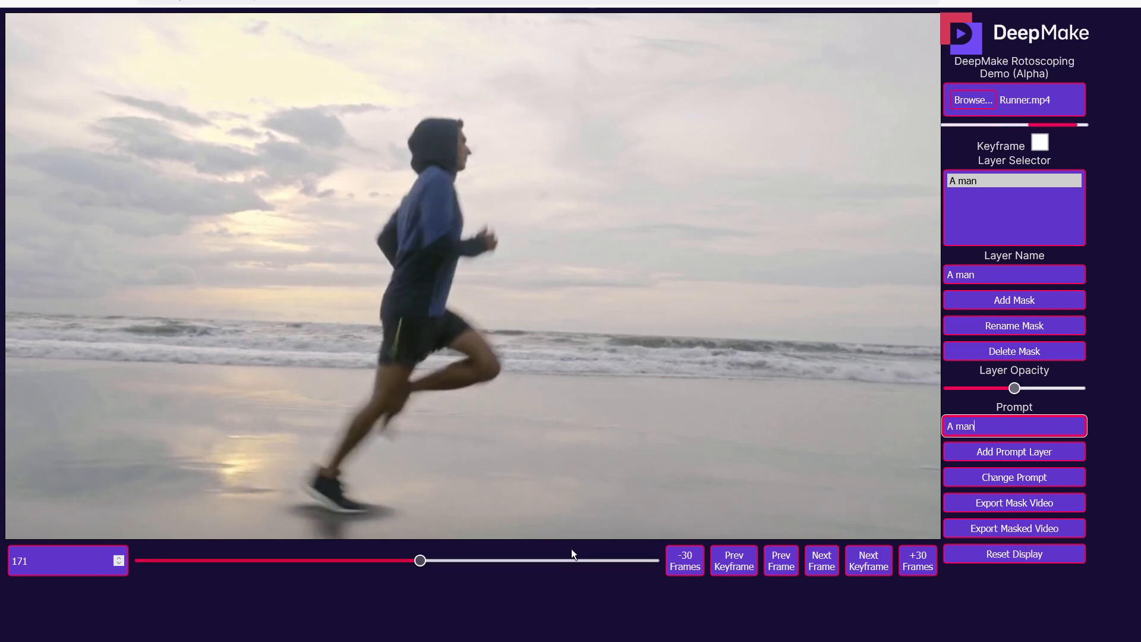
left_click(244, 640)
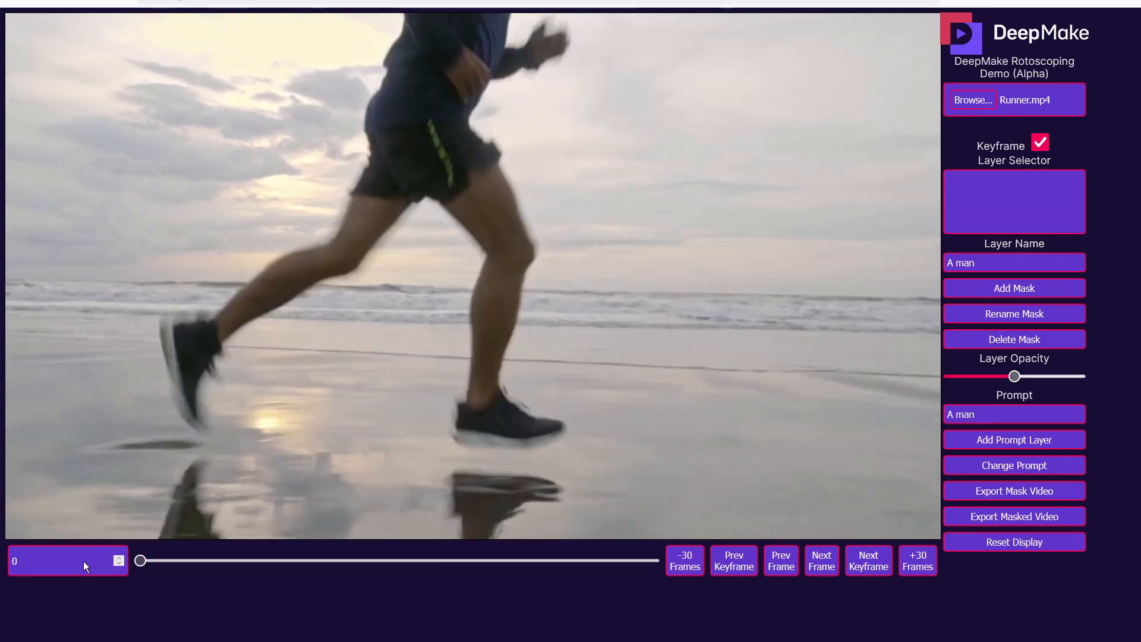
- Step frame by frame from frame 0 to frame 11 to examine the "A man" mask on the runner
left_click(815, 557)
left_click(815, 557)
left_click(815, 558)
left_click(815, 557)
left_click(815, 557)
left_click(816, 558)
left_click(815, 558)
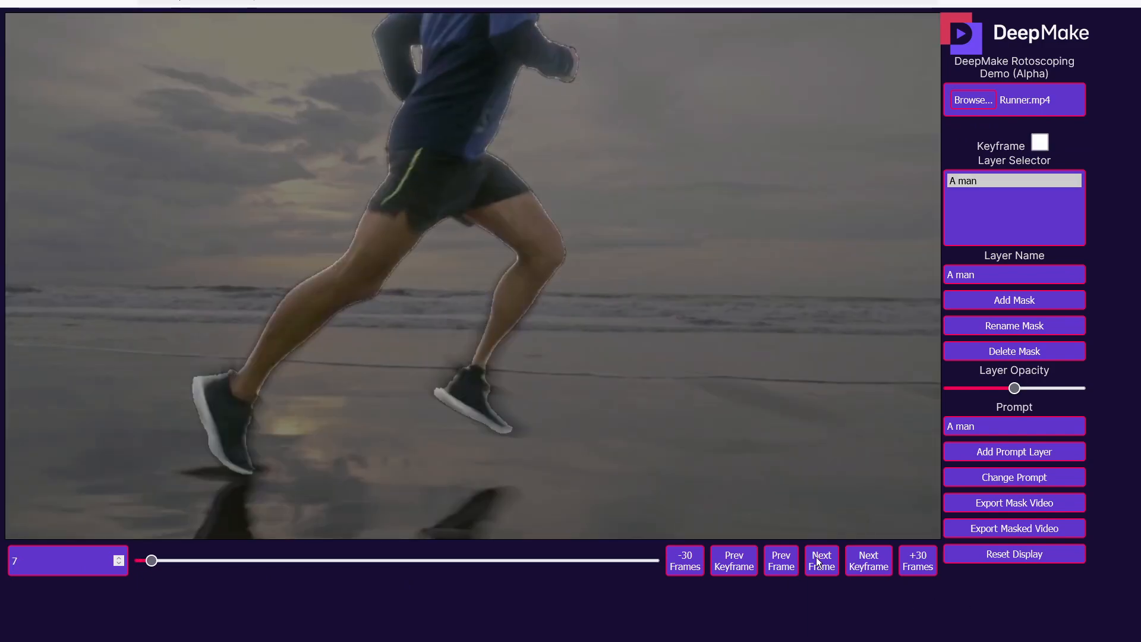
left_click(816, 558)
left_click(815, 557)
left_click(816, 557)
left_click(815, 557)
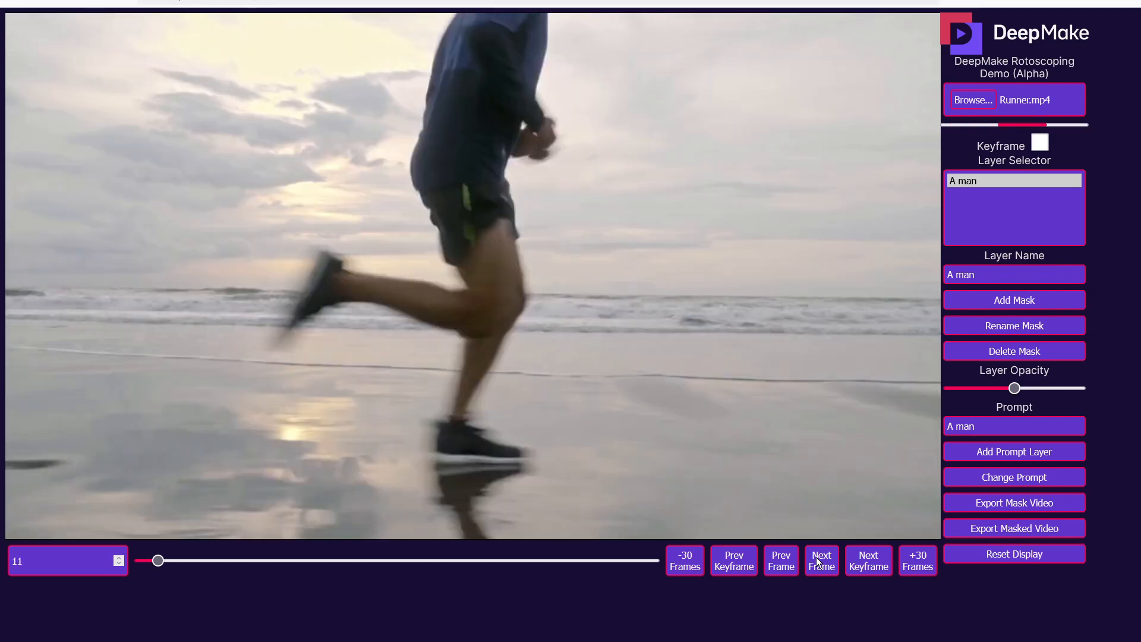
- Compare the runner's mask on frames 10, 11 and 12
left_click(790, 559)
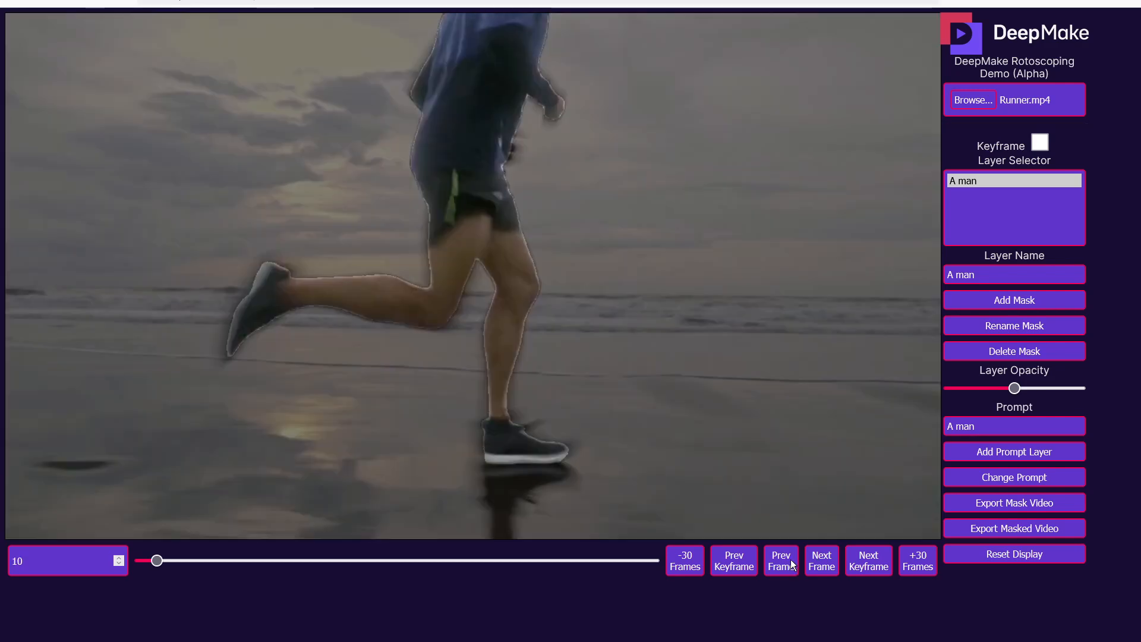
left_click(816, 562)
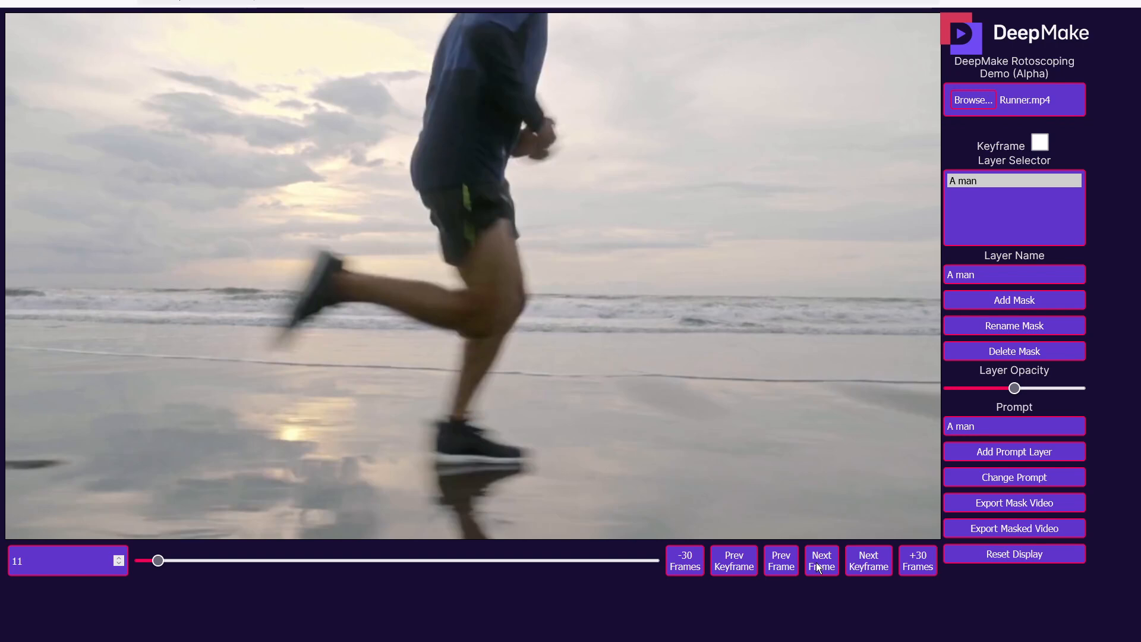
left_click(819, 564)
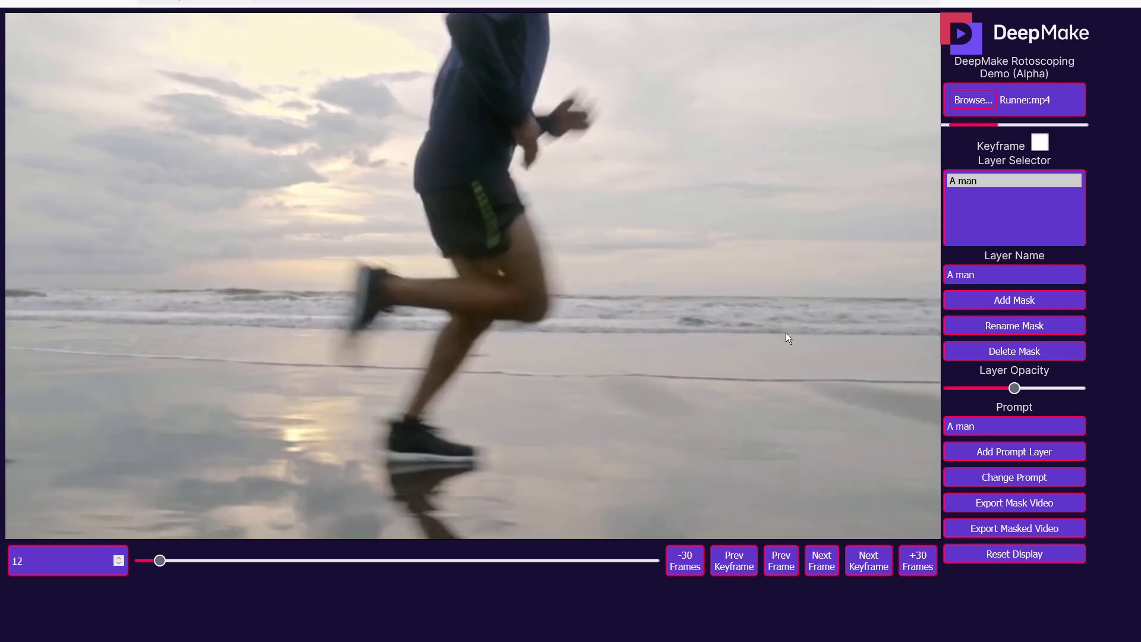
- Change the "A man" layer's prompt to "A person" on frame 11 and check the neighbouring frame
left_click(791, 557)
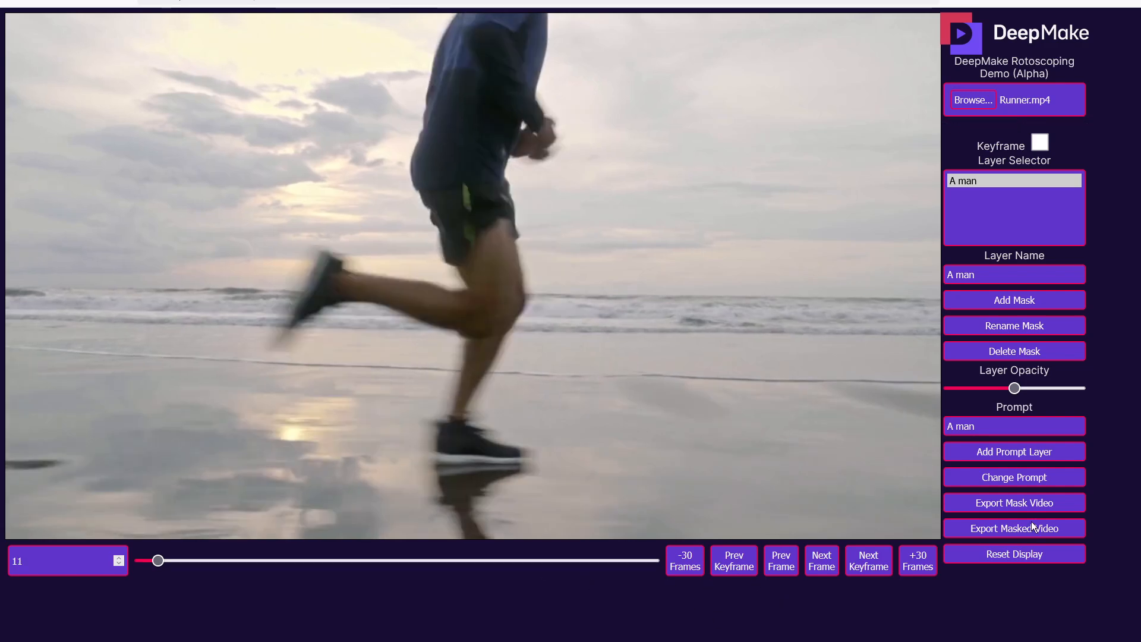
double_click(1015, 428)
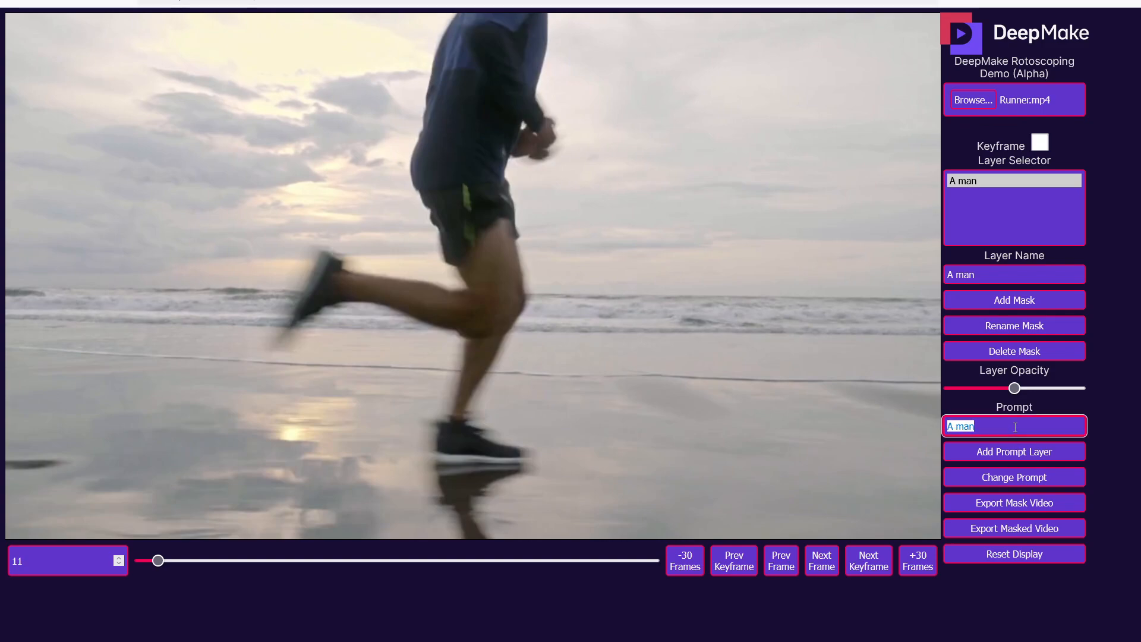
type("A")
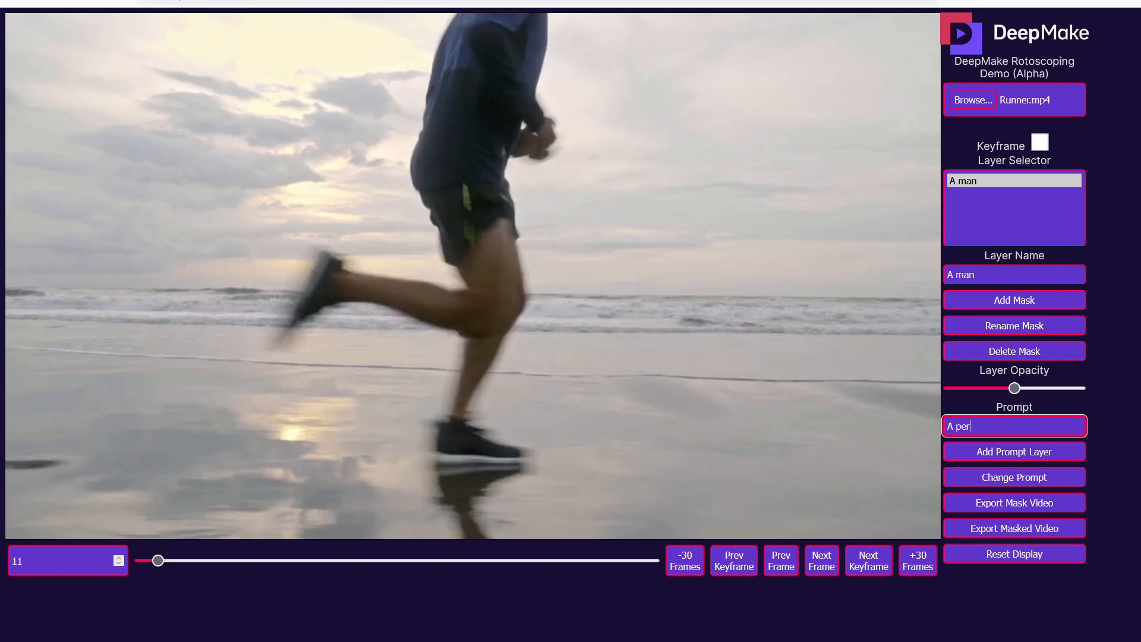
left_click(1013, 473)
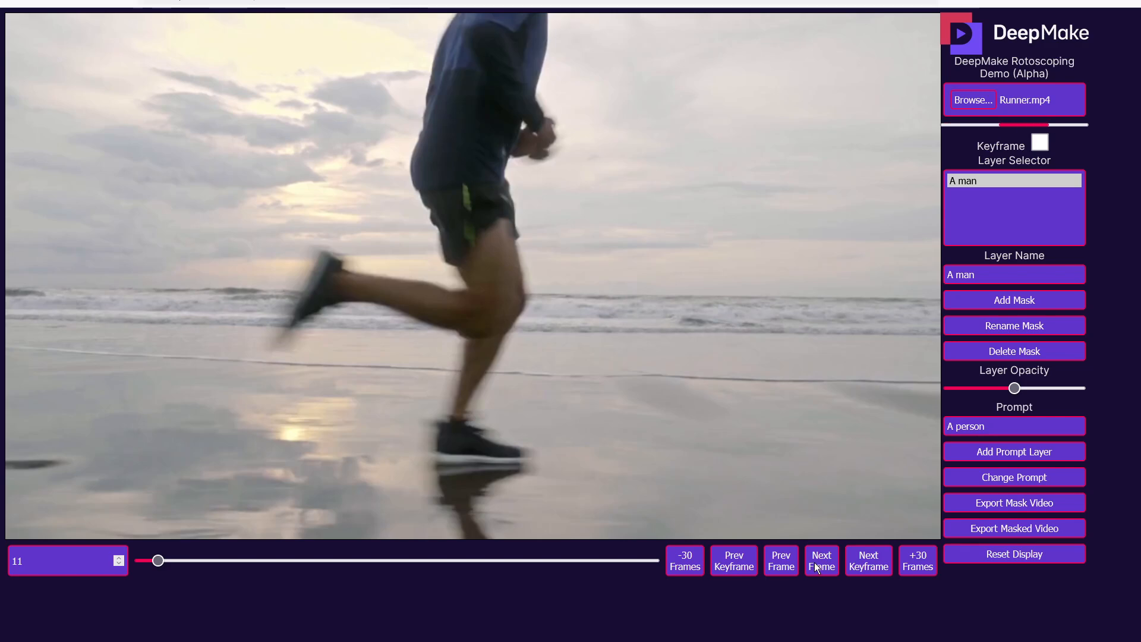
left_click(781, 560)
left_click(817, 562)
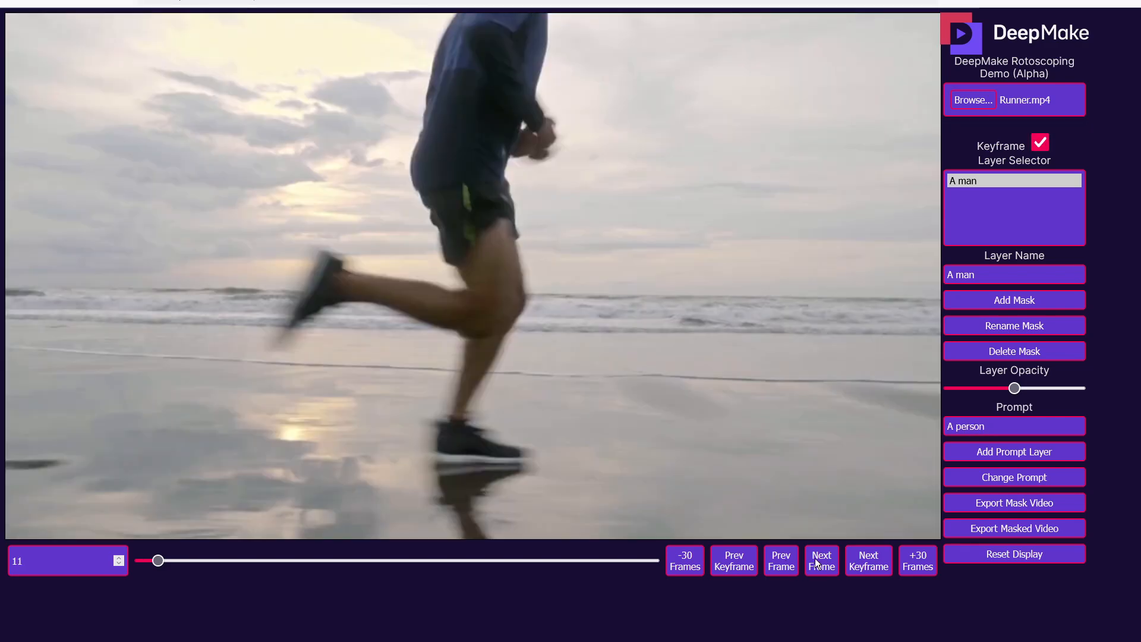
- Go to frame 12 and place an inclusion point on the runner's jacket
left_click(816, 562)
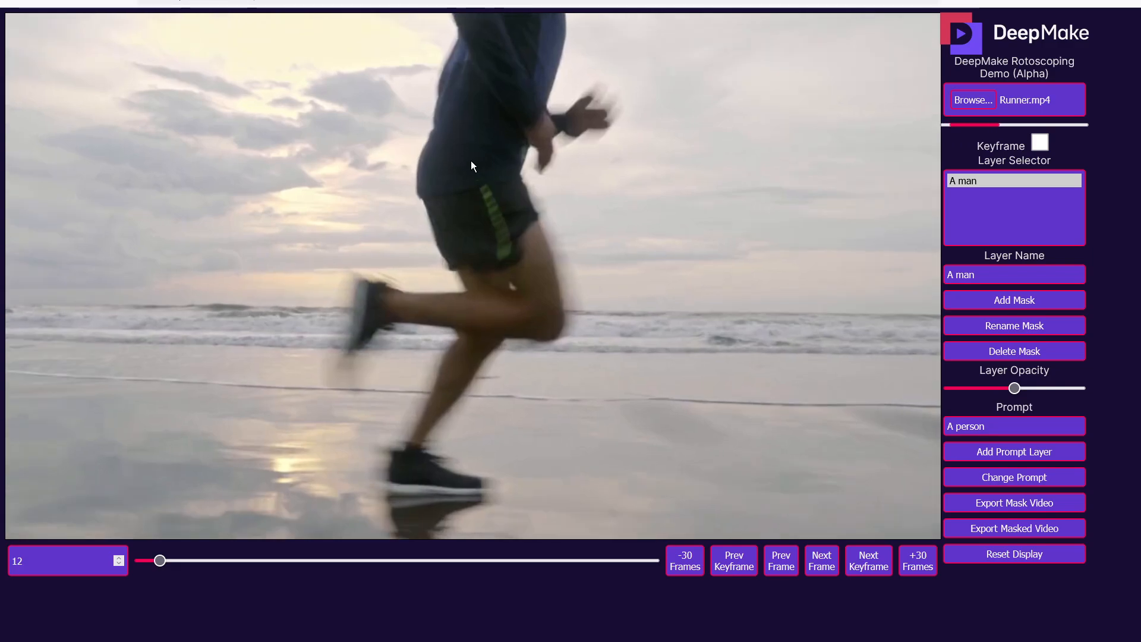
scroll(471, 163, "up", 6)
left_click(693, 124)
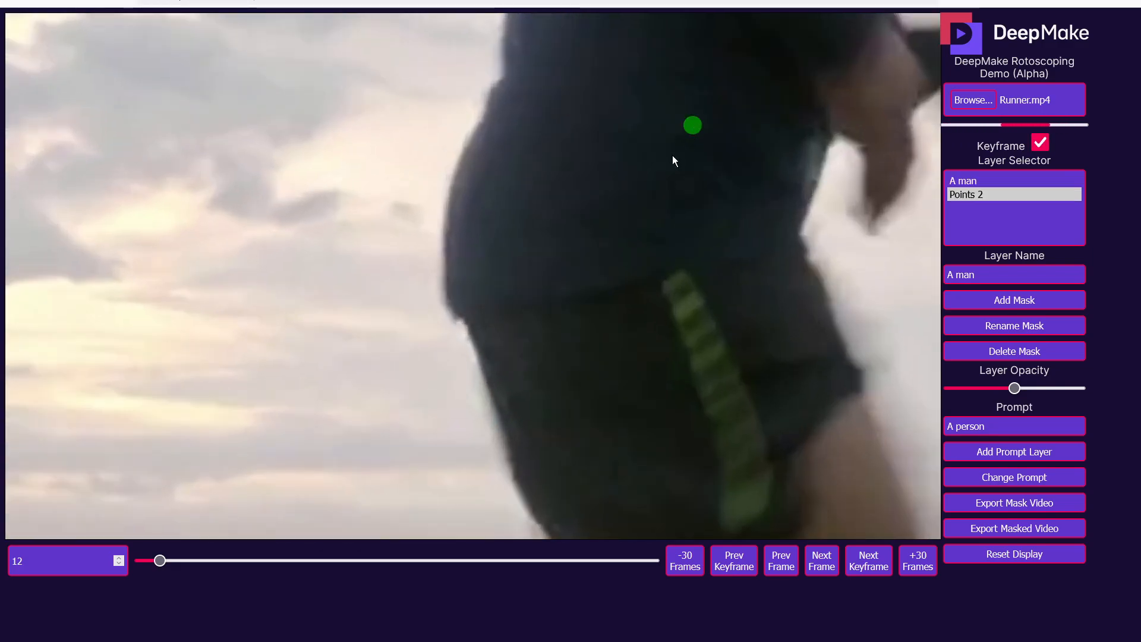
- Zoom out and in on frame 12, pan the picture around, and reset the display
scroll(380, 368, "down", 6)
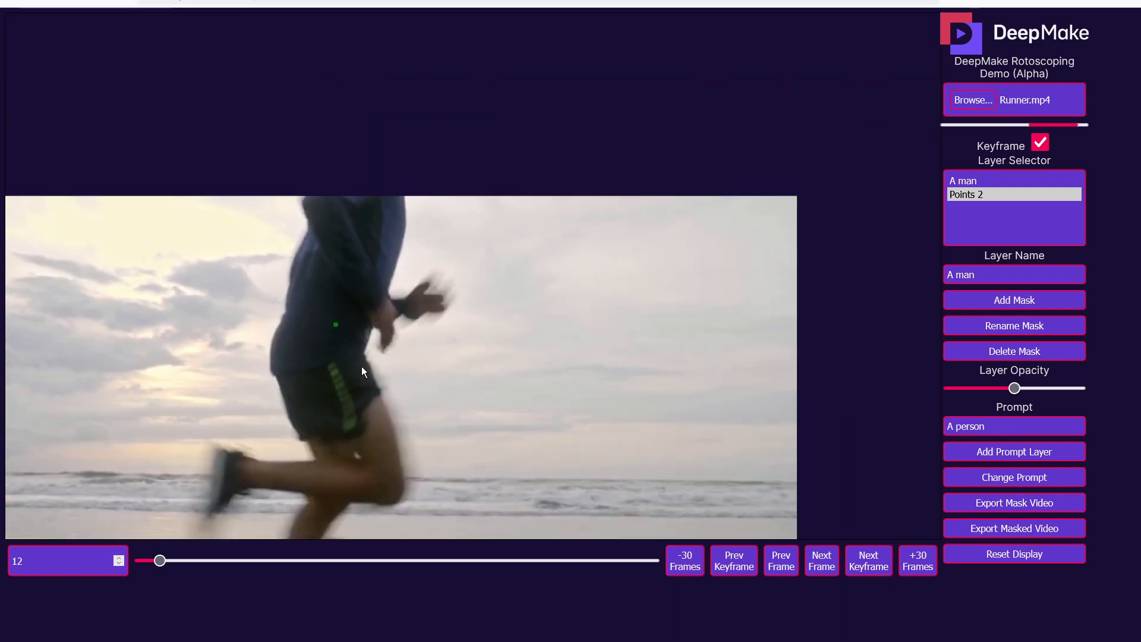
left_click_drag(364, 372, 515, 184)
scroll(520, 291, "down", 2)
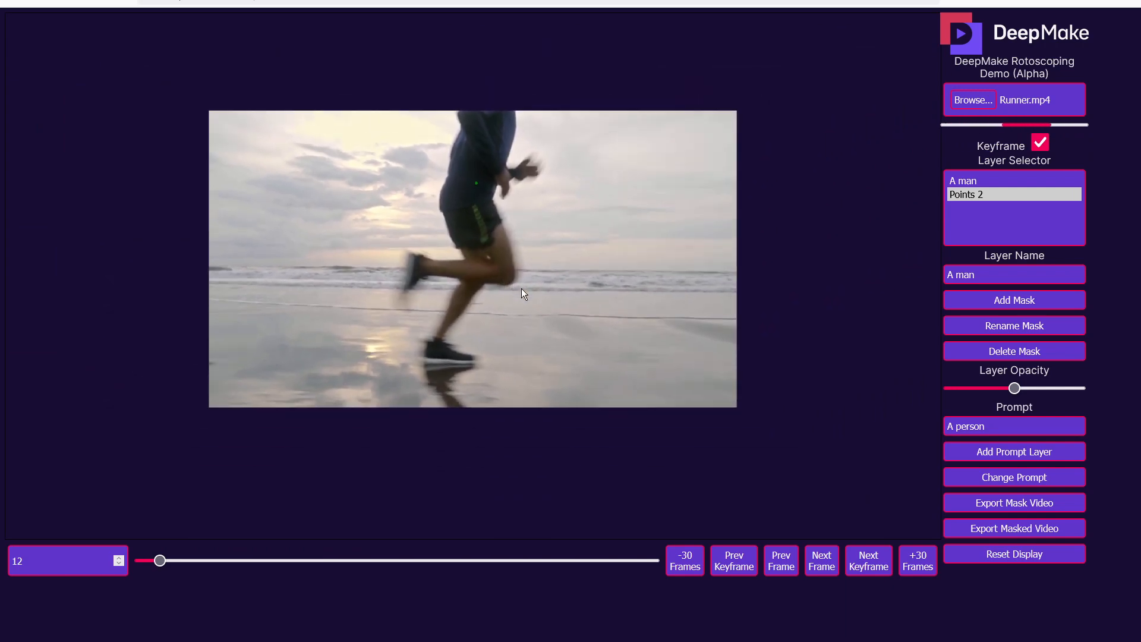
scroll(522, 291, "up", 1)
scroll(594, 264, "up", 4)
scroll(576, 291, "down", 15)
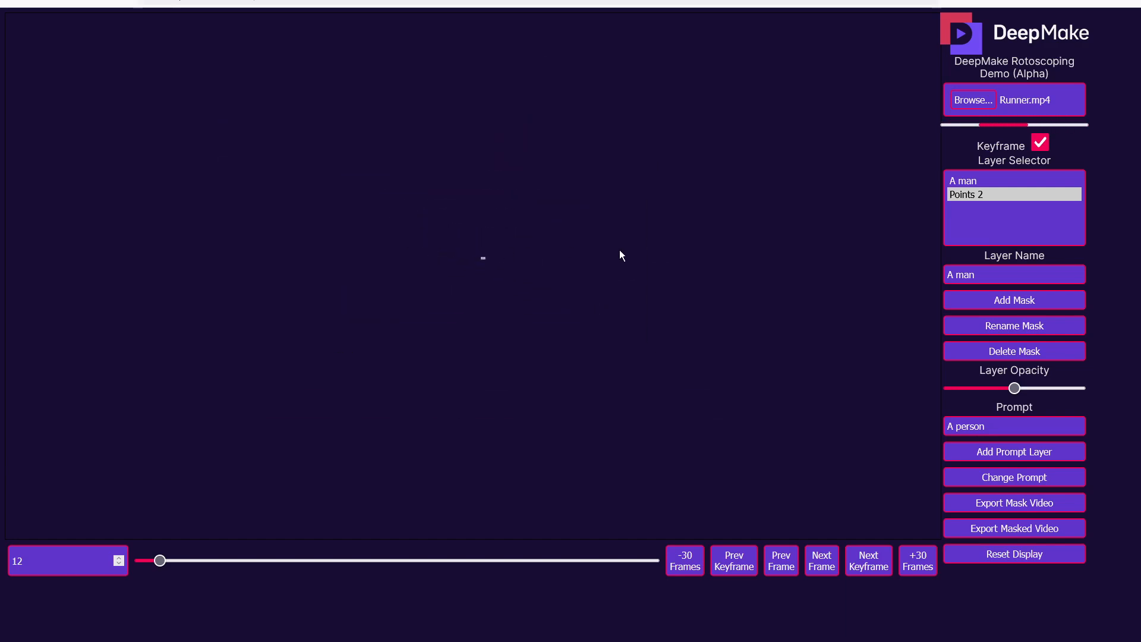
left_click_drag(455, 257, 558, 328)
left_click(1053, 558)
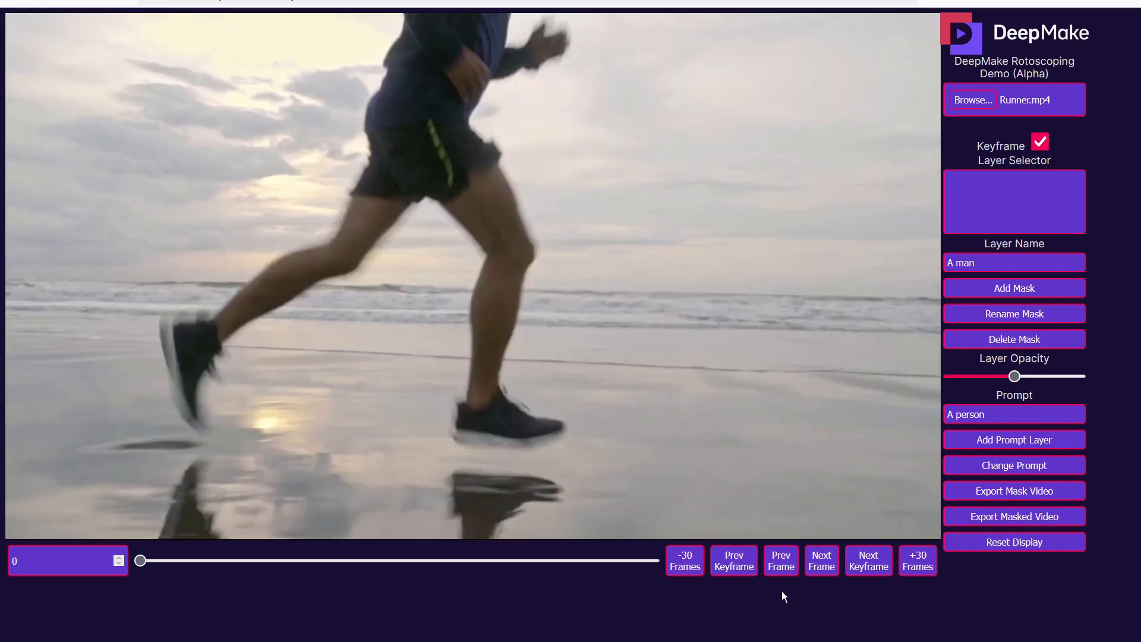
- Step through the frames from 0 to 9 and examine where the runner's mask begins
left_click(831, 567)
left_click(829, 567)
left_click(828, 568)
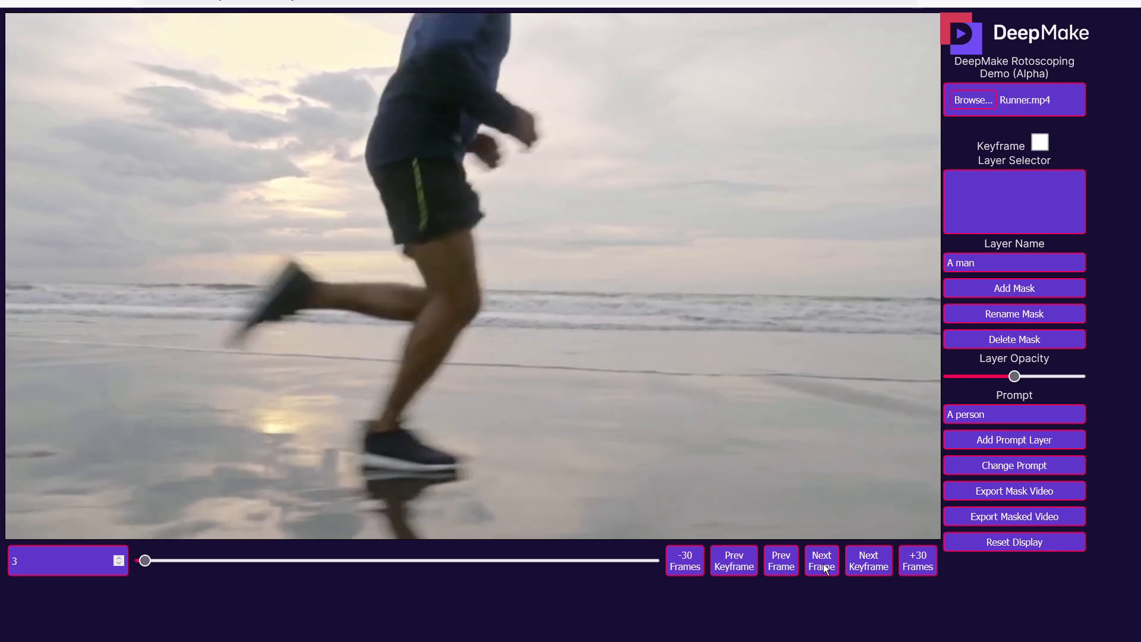
left_click(826, 568)
left_click(825, 568)
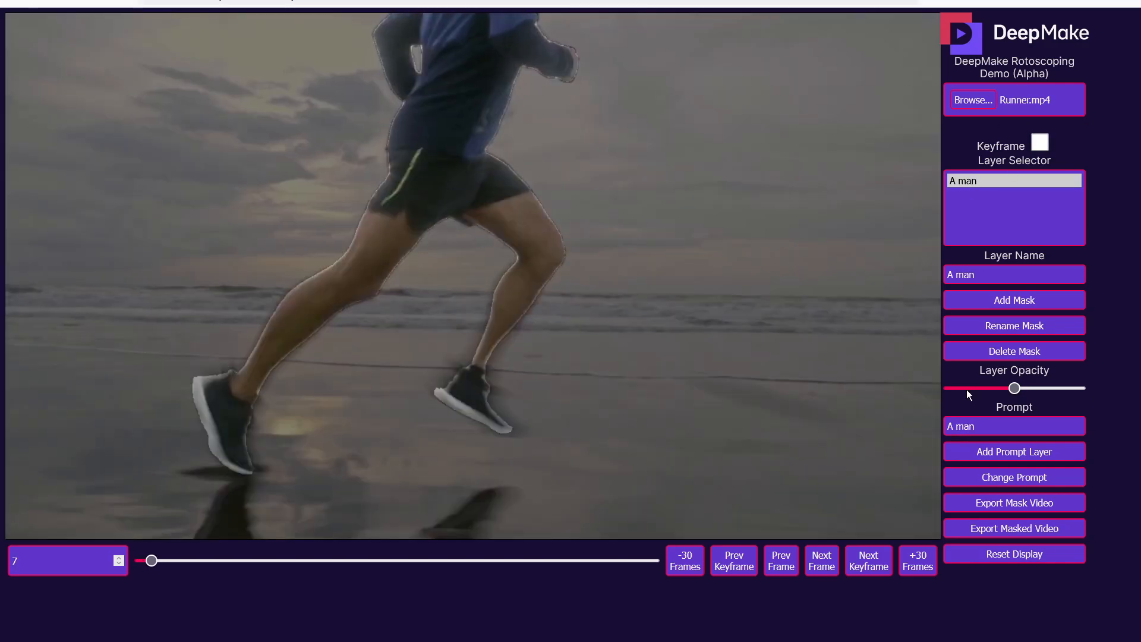
left_click(825, 562)
left_click(788, 567)
left_click(788, 567)
left_click(814, 563)
left_click(818, 563)
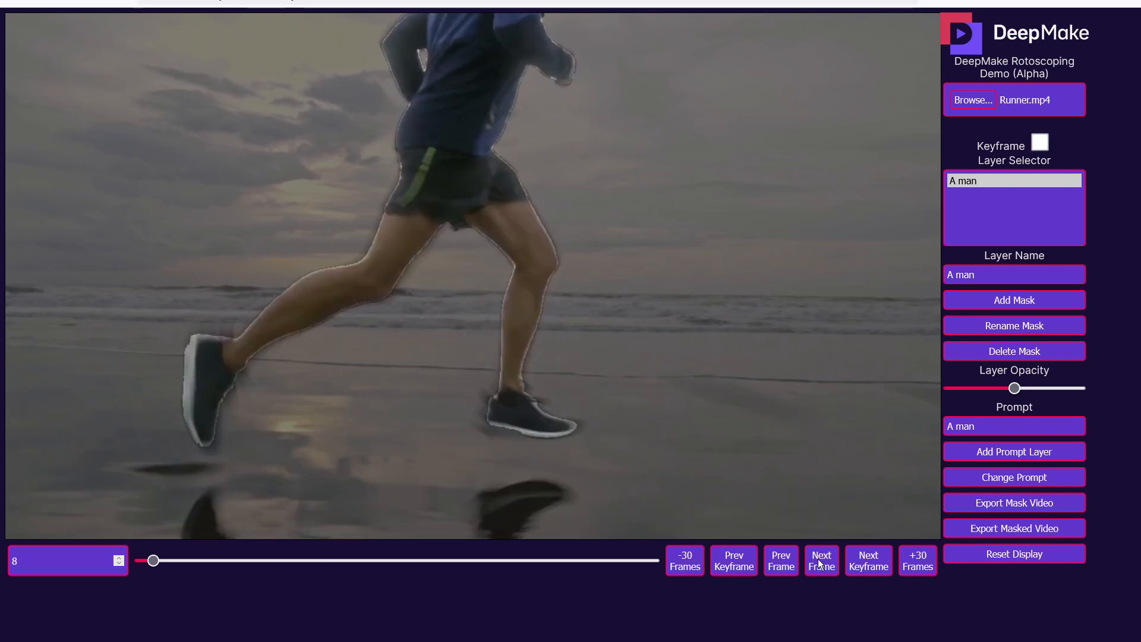
left_click(819, 563)
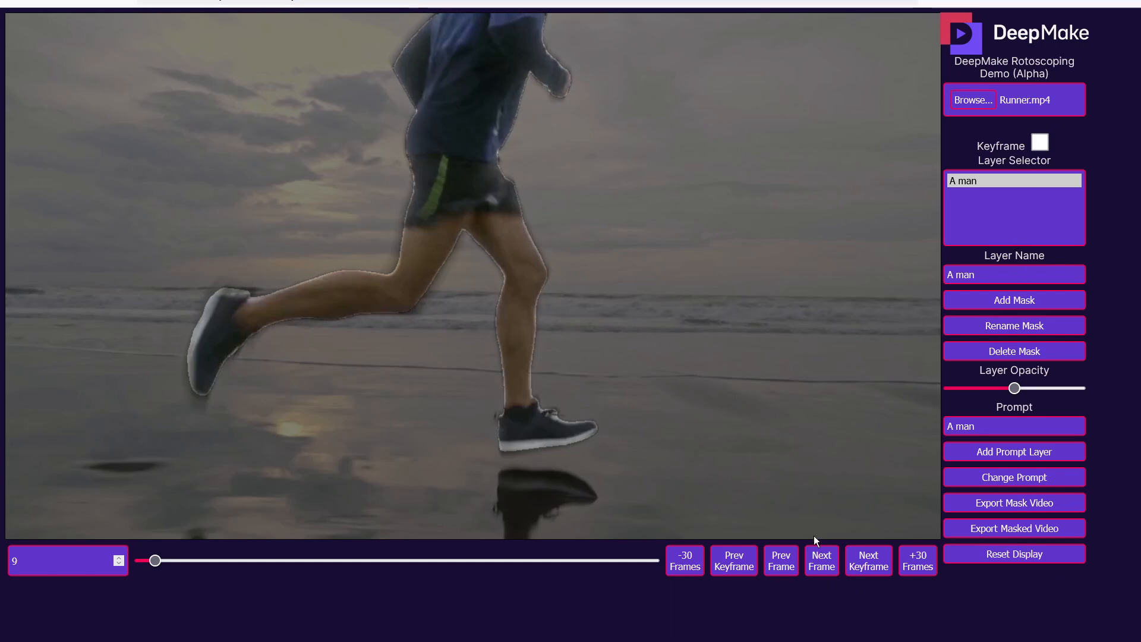
- Go to frame 294, where the runner is out of view, make it a keyframe and delete the "A man" mask
left_click(647, 561)
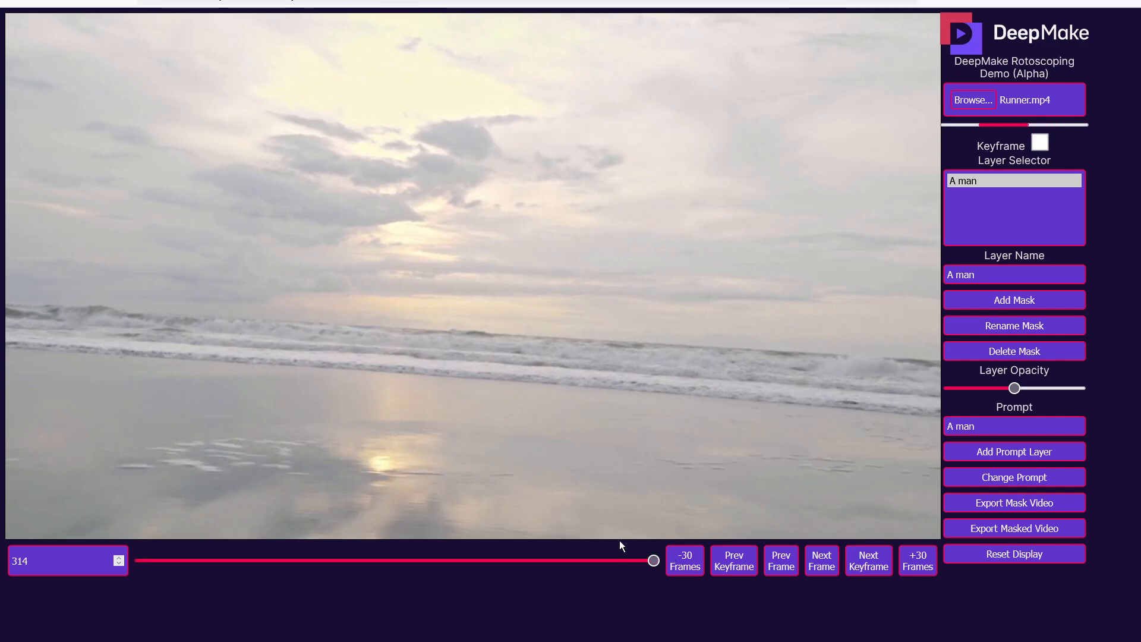
mouse_move(624, 561)
left_mouse_down()
mouse_move(550, 567)
mouse_move(620, 564)
left_mouse_up()
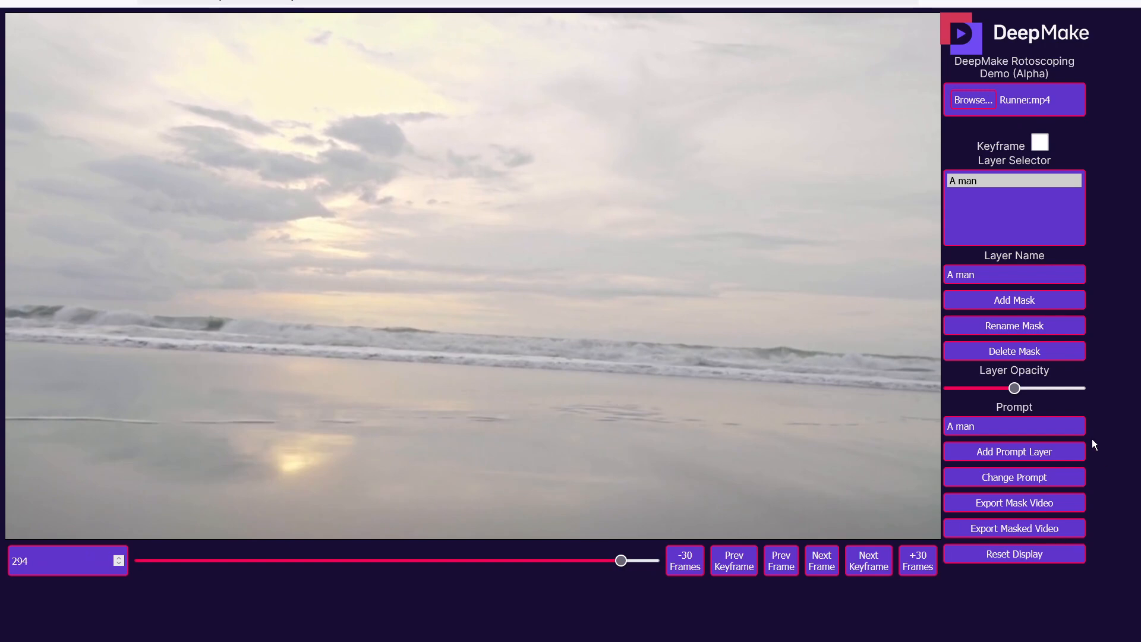
left_click(1040, 143)
left_click(1012, 351)
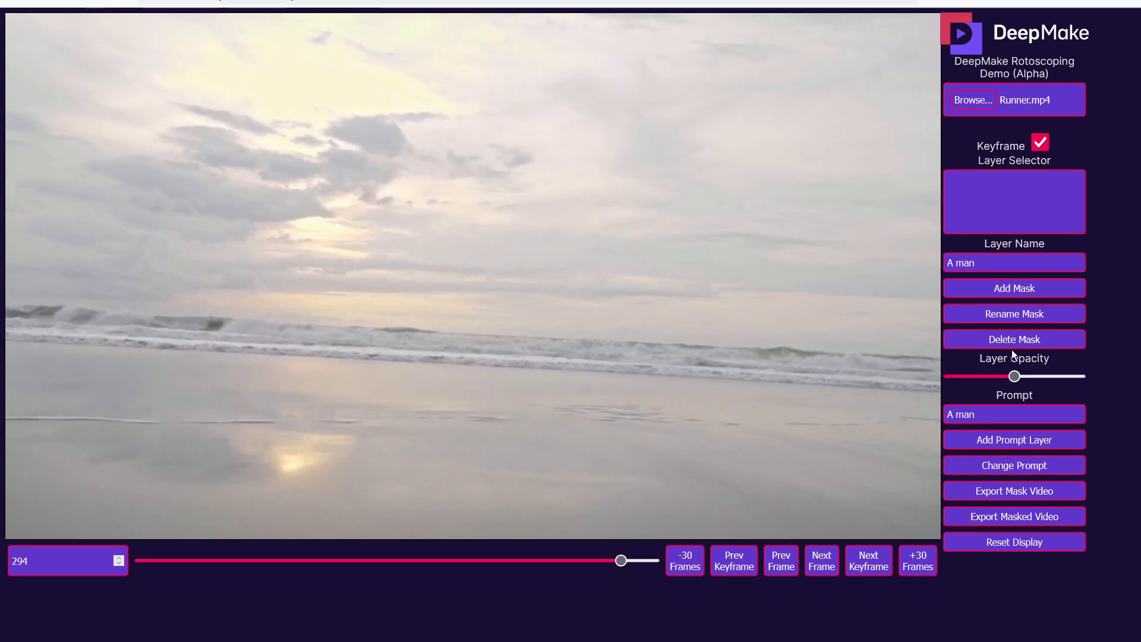
- Step forward from frame 294 to frame 298 to check the layer list
left_click(828, 567)
left_click(828, 567)
left_click(828, 567)
left_click(828, 567)
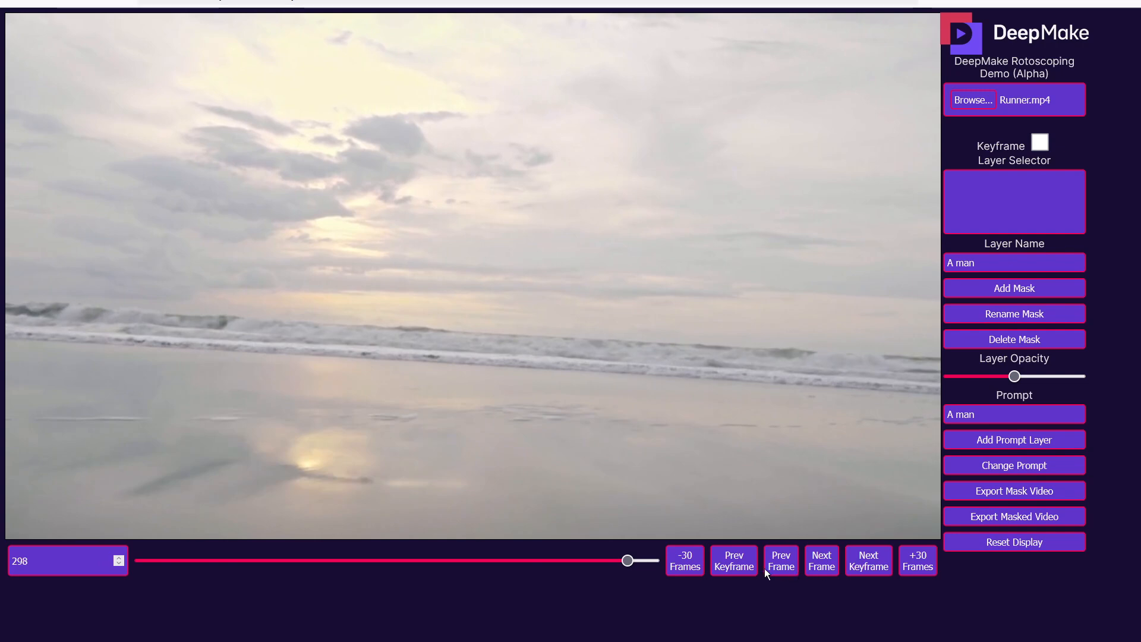
- Inspect the mask on frames 232 and 231, visit the keyframe at frame 73, and return to frame 230
left_click(520, 560)
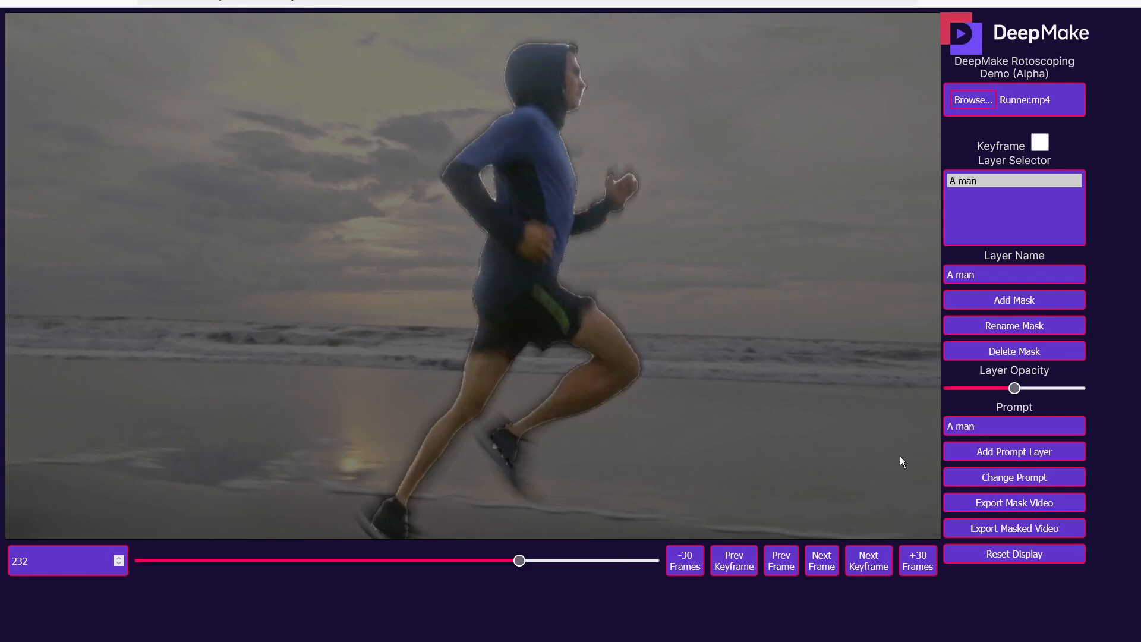
left_click(779, 557)
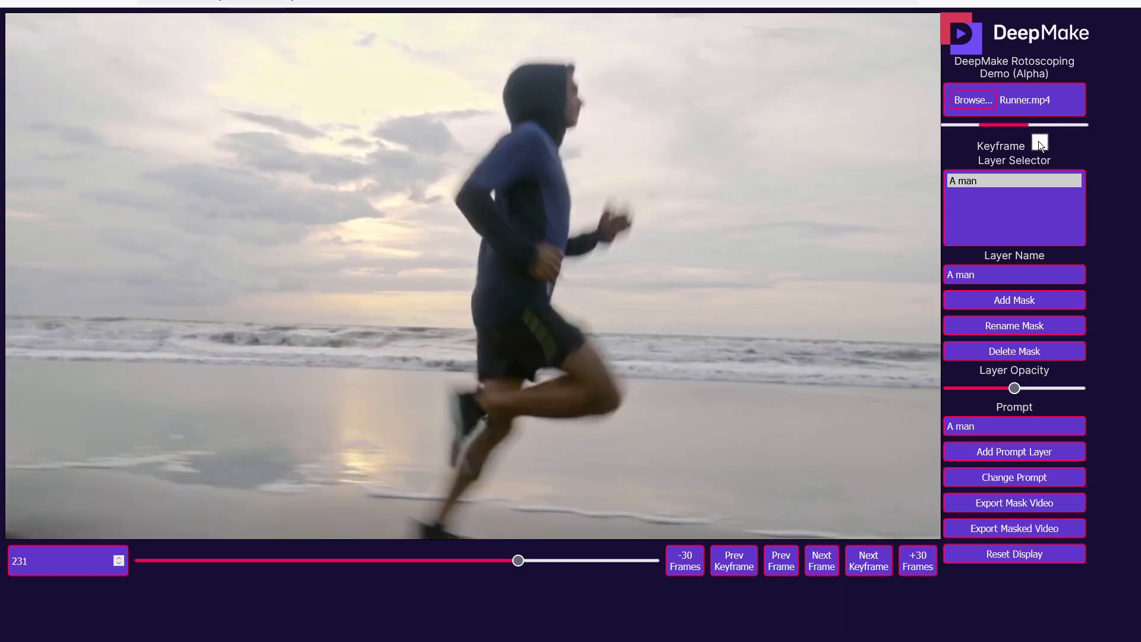
left_click(736, 568)
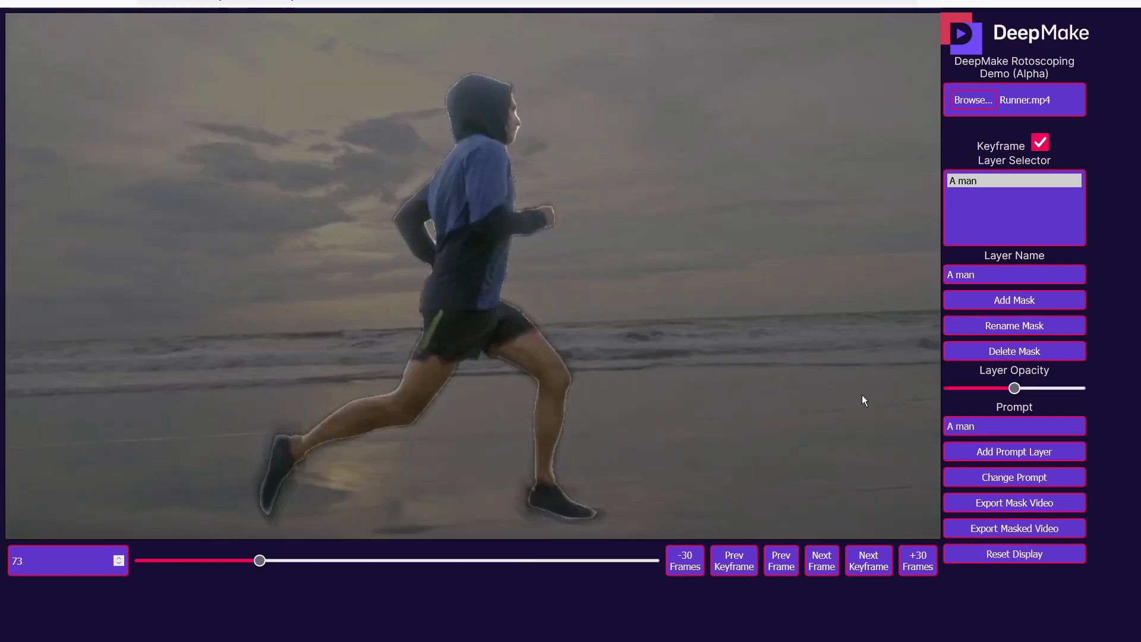
left_click(866, 568)
left_click(782, 565)
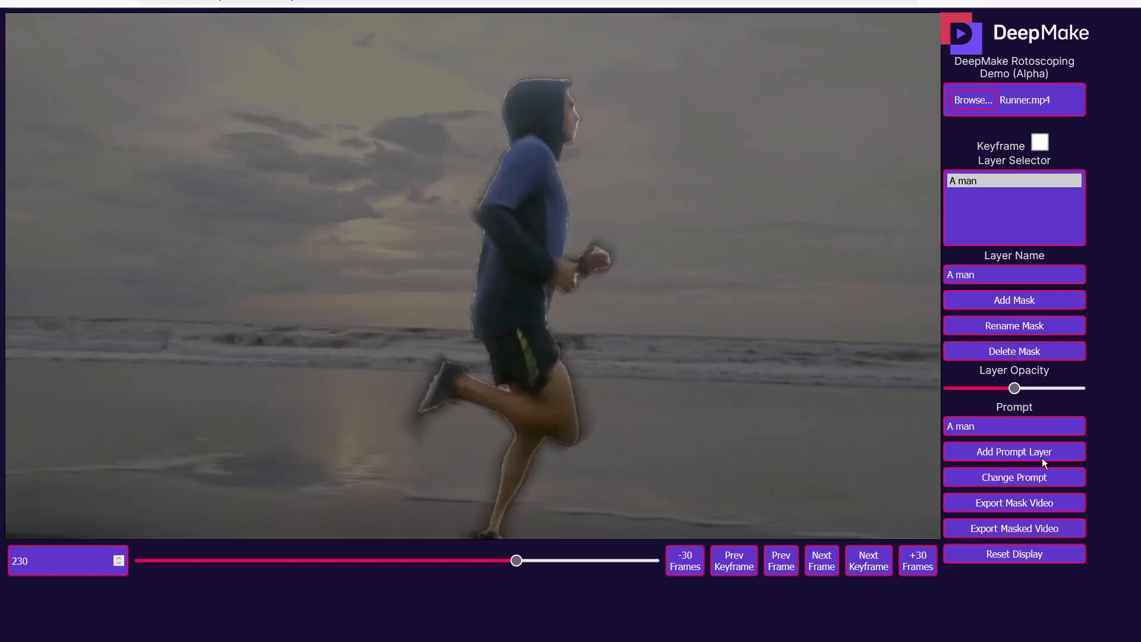
- Replace the "A man" mask on frame 230 with a new one marked by two inclusion points on the runner's jacket
triple_click(1002, 428)
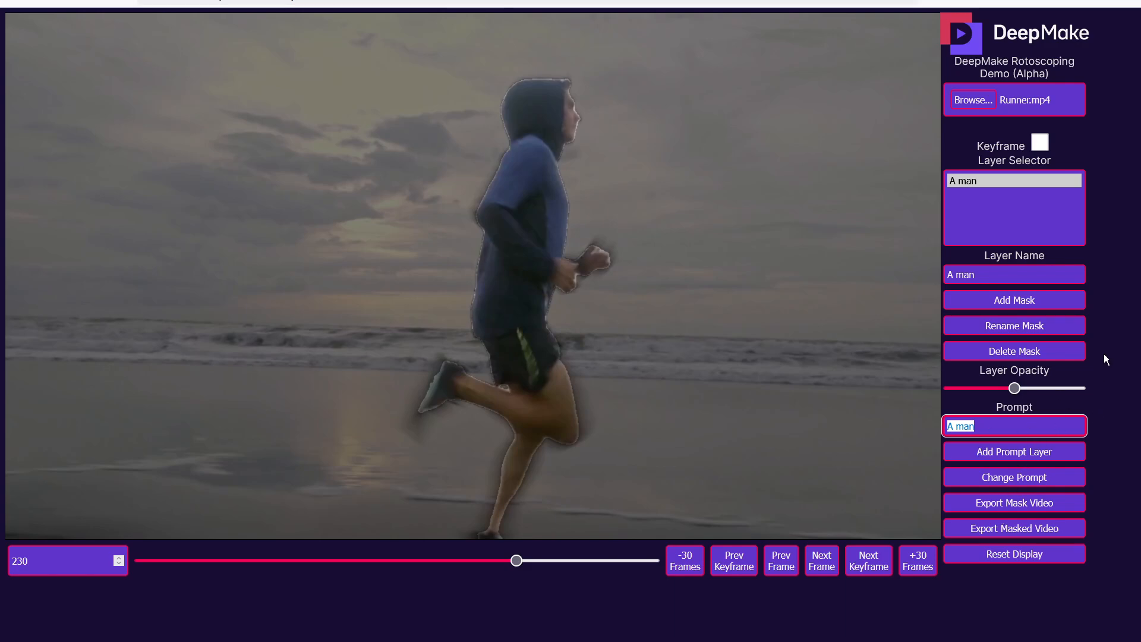
left_click(1005, 346)
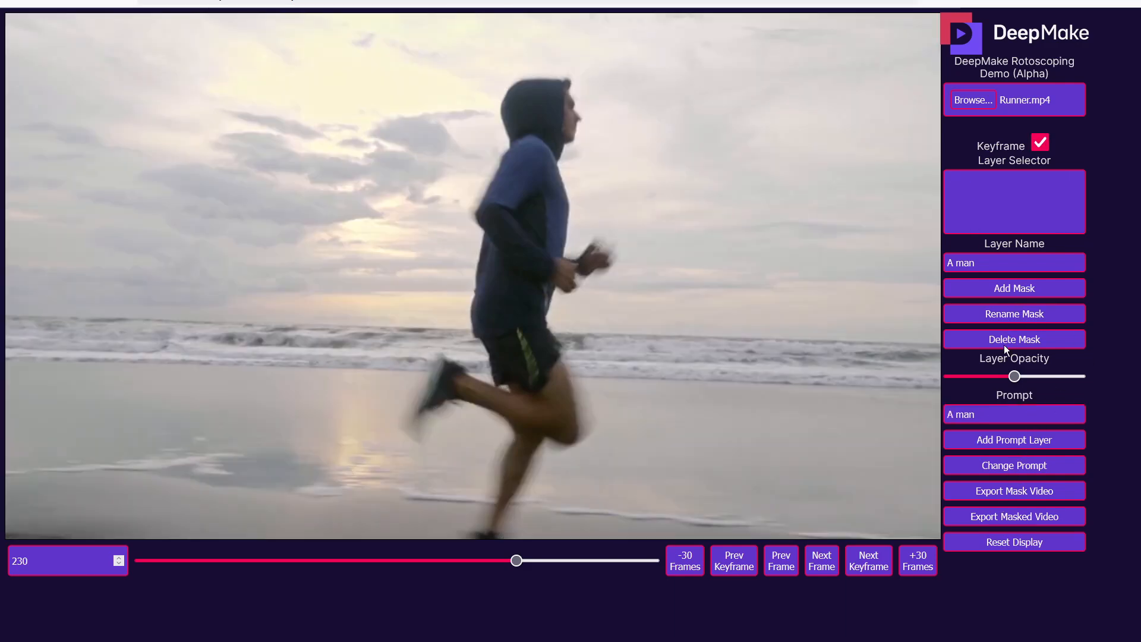
left_click(1012, 290)
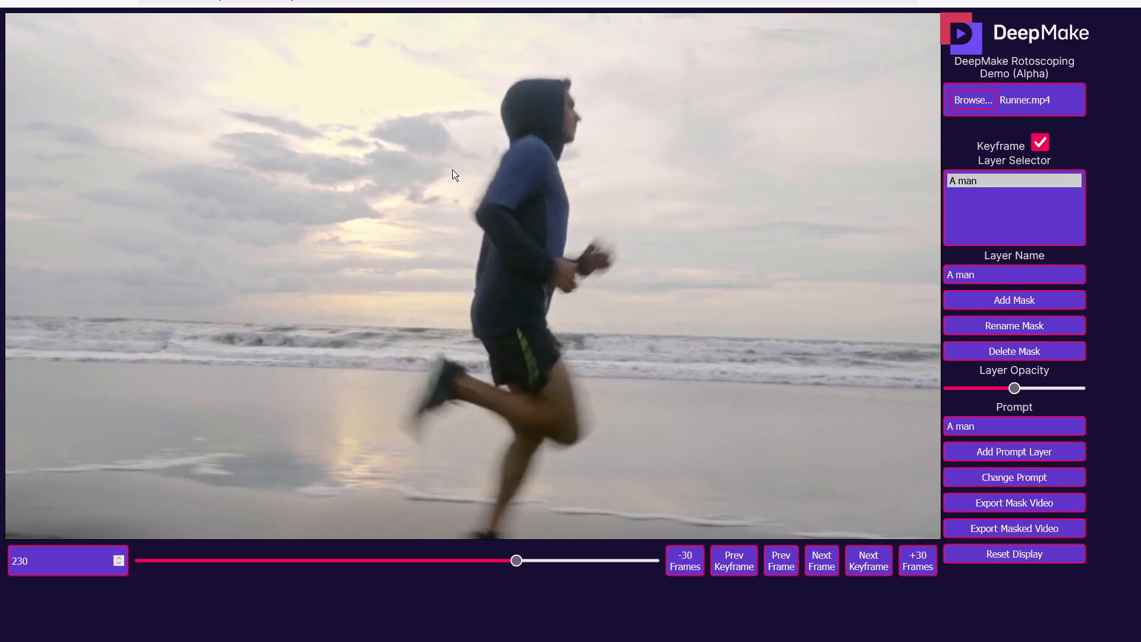
left_click(522, 179)
left_click(501, 277)
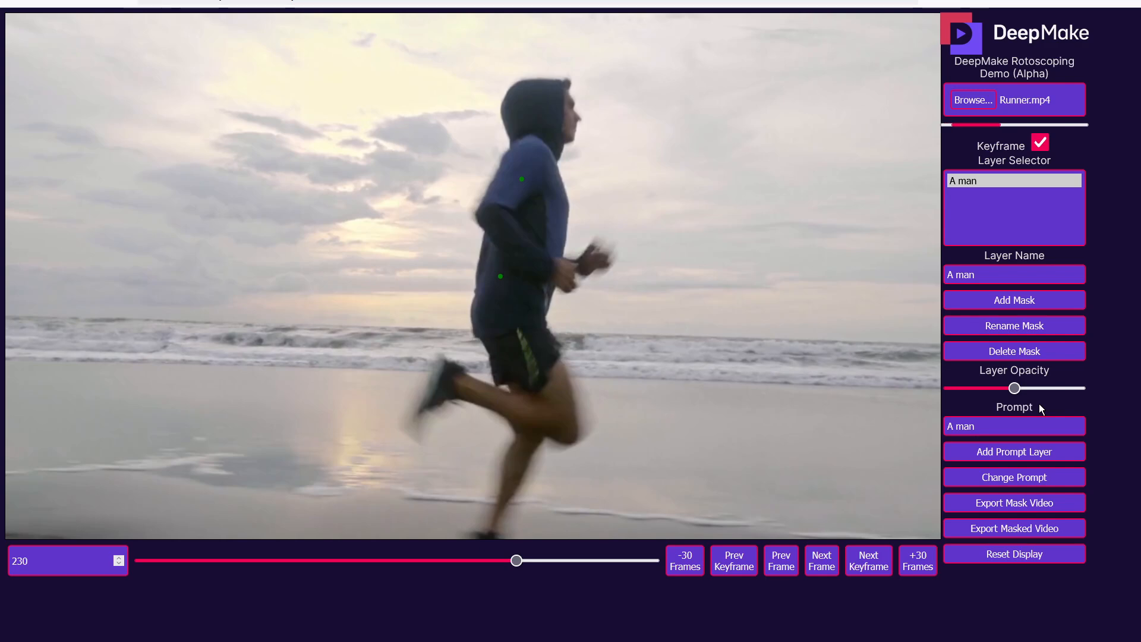
- Check the frames on either side of frame 230, ending on frame 229
left_click(833, 565)
left_click(794, 565)
left_click(779, 564)
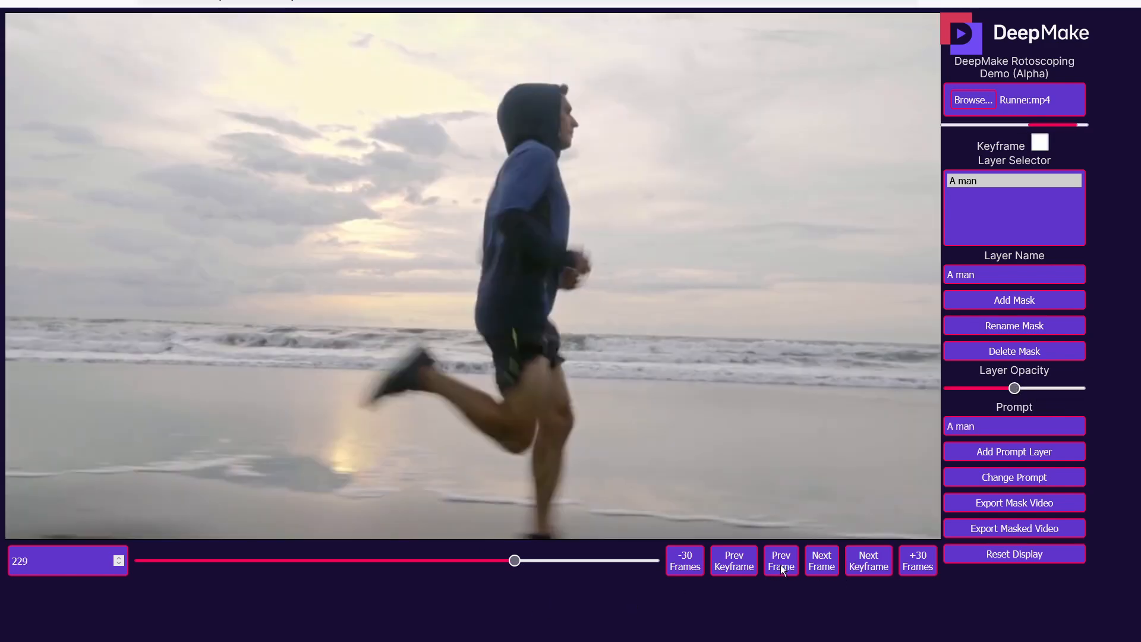
- On frame 9, raise the mask layer's opacity to nearly full, and lower it to nearly zero
mouse_move(171, 560)
left_mouse_down()
mouse_move(160, 557)
mouse_move(187, 556)
mouse_move(158, 557)
left_mouse_up()
left_click_drag(1014, 388, 1063, 389)
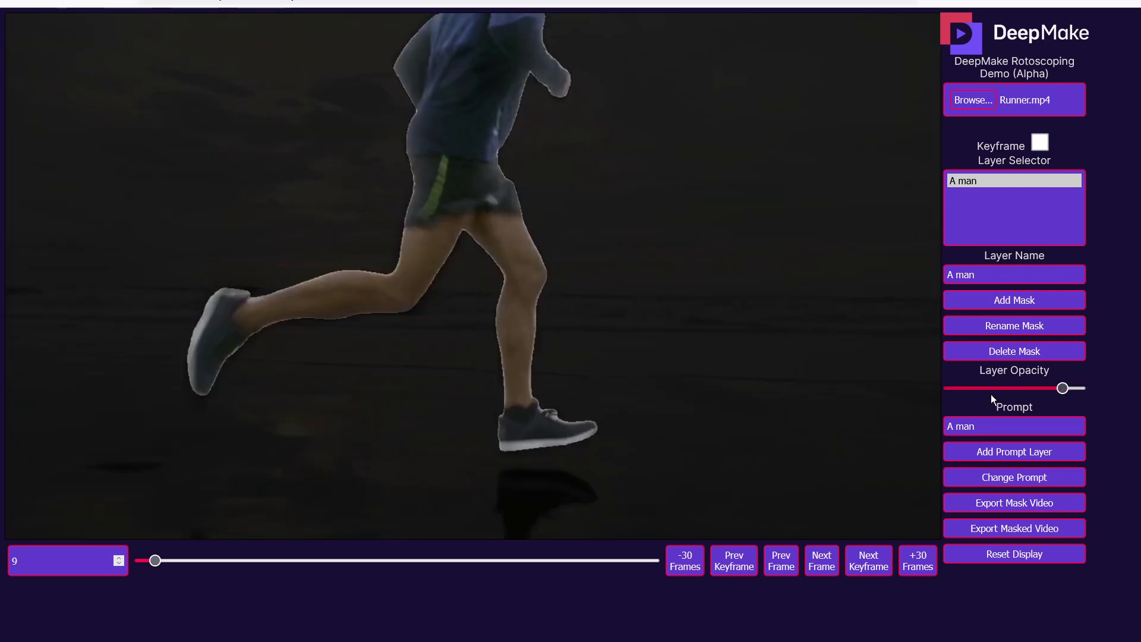
left_click_drag(987, 389, 961, 388)
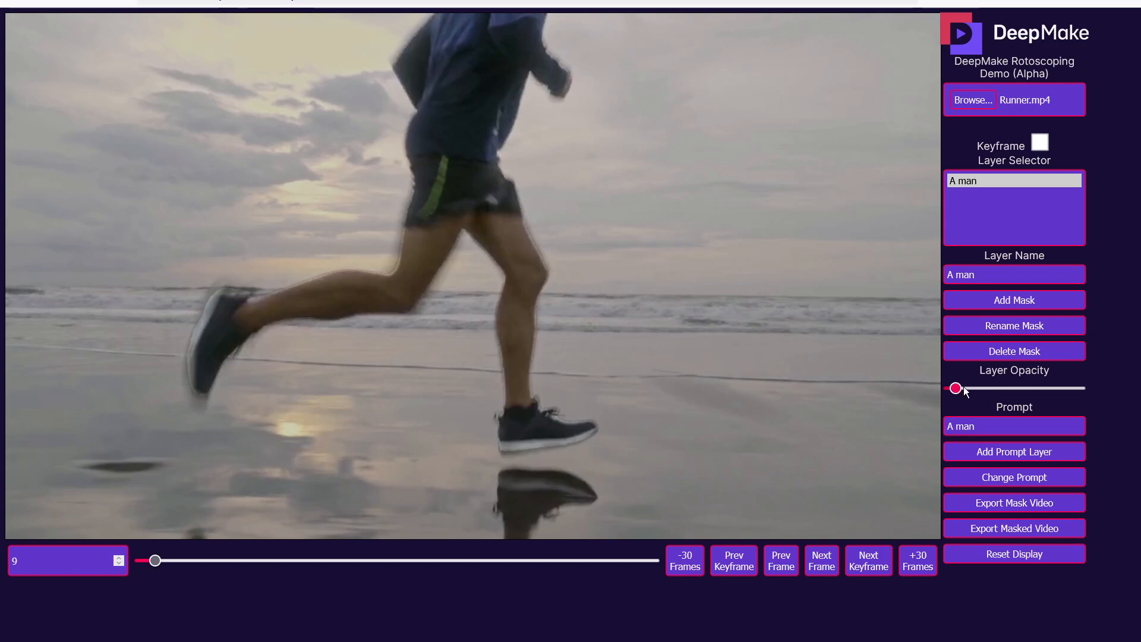
- Adjust the mask layer's opacity to slightly above half and inspect the mask edge closely around the runner's knees
left_click_drag(1037, 388, 996, 390)
left_click_drag(1017, 385, 984, 390)
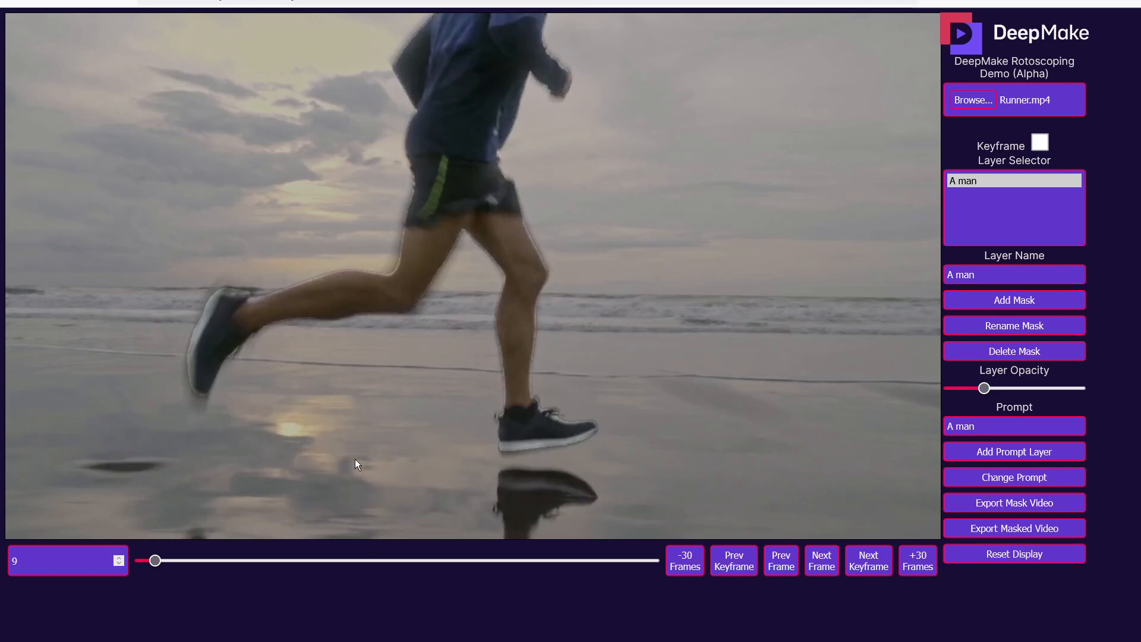
left_click(1028, 388)
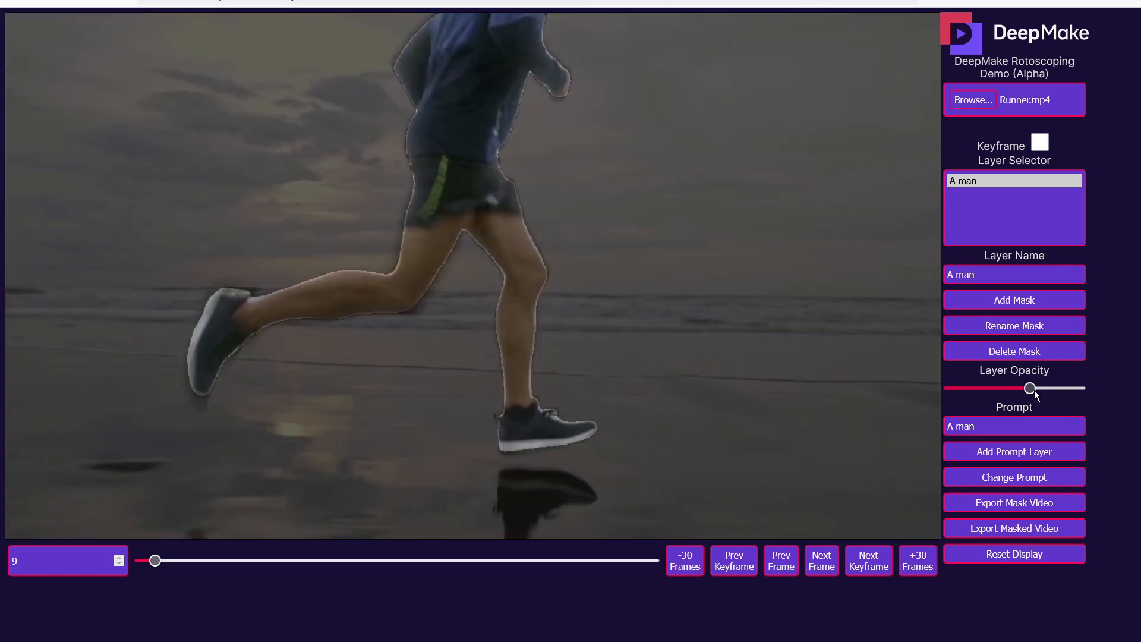
scroll(539, 372, "up", 3)
scroll(579, 388, "up", 3)
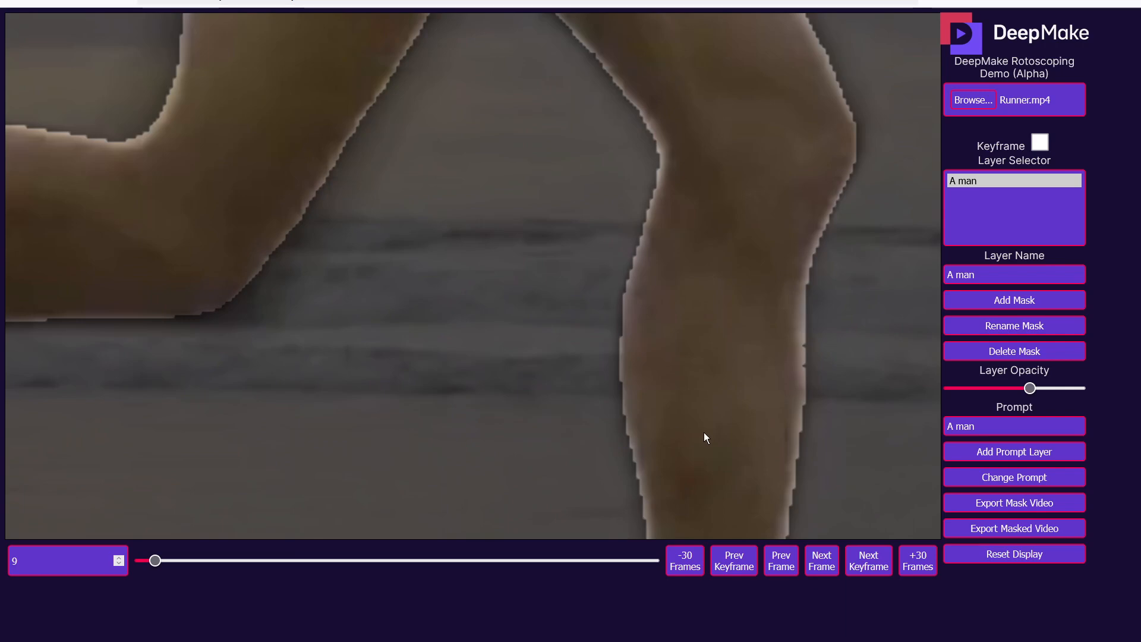
scroll(615, 331, "down", 3)
- Compare the runner's leg edges with the mask layer's opacity at zero and at a little under half
left_click(949, 388)
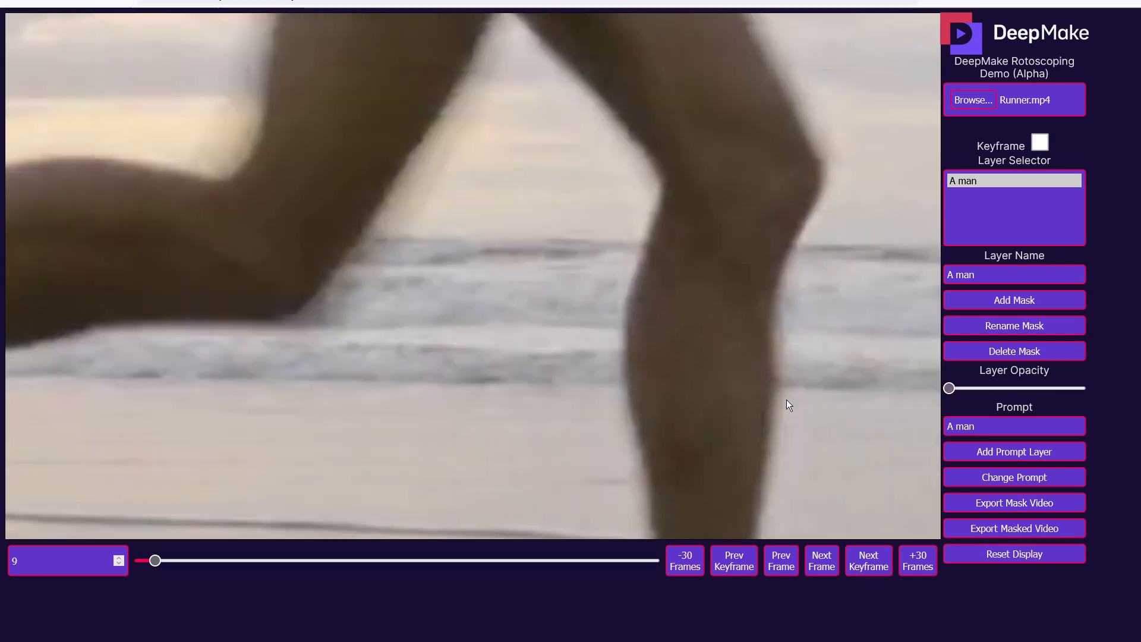
left_click(1003, 389)
scroll(708, 366, "down", 6)
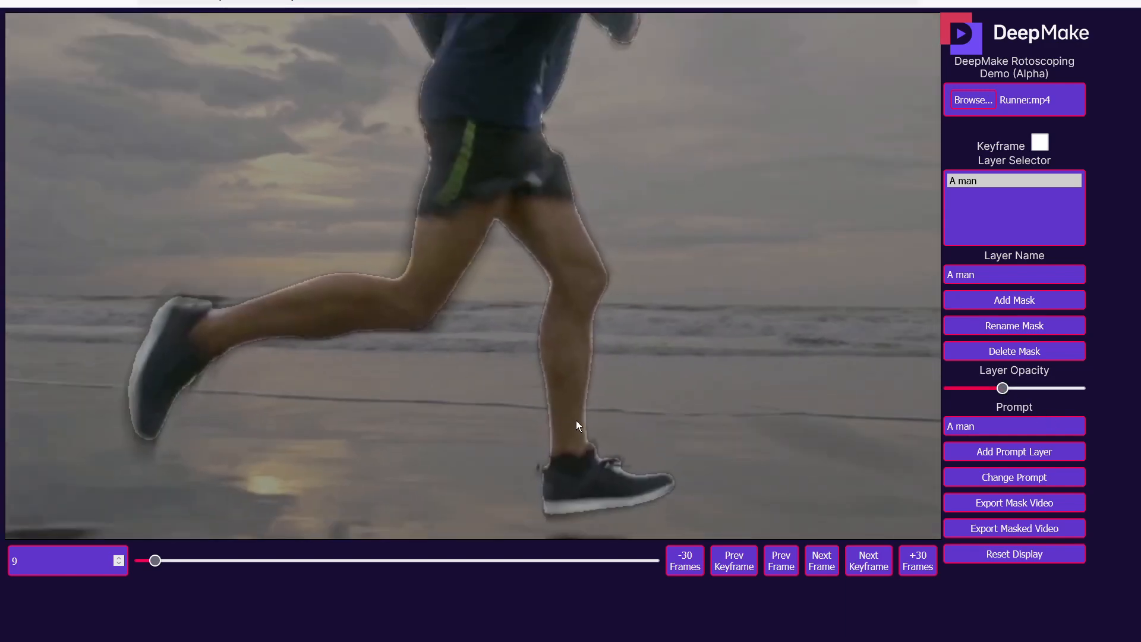
scroll(576, 421, "up", 2)
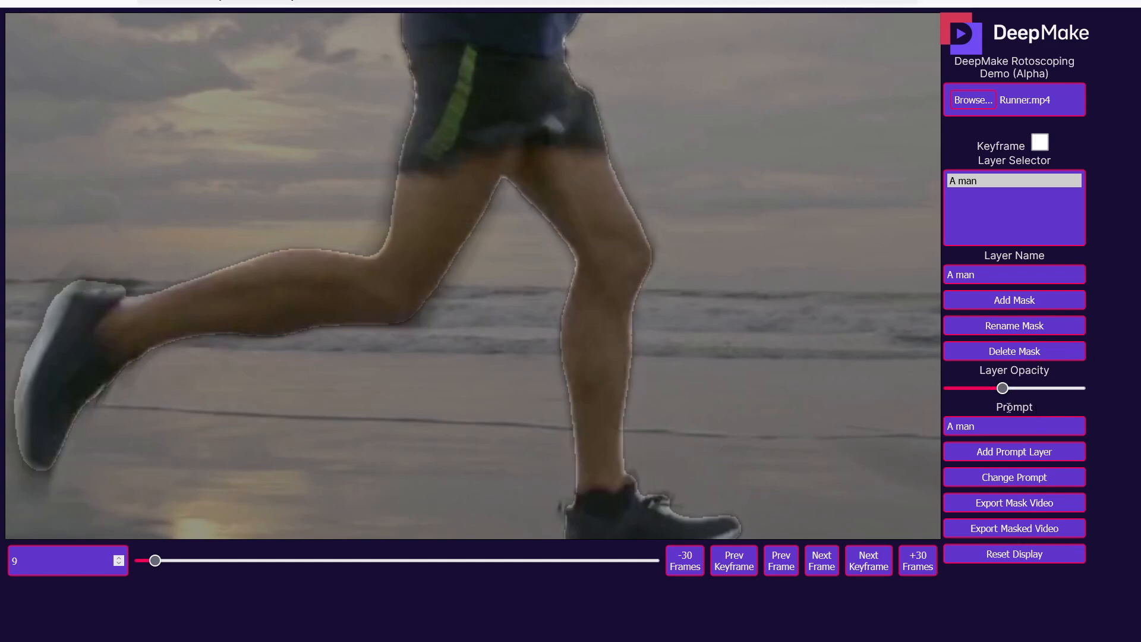
- Set the mask layer's opacity to its maximum and reset the display to show the whole frame
left_click_drag(1004, 388, 1134, 382)
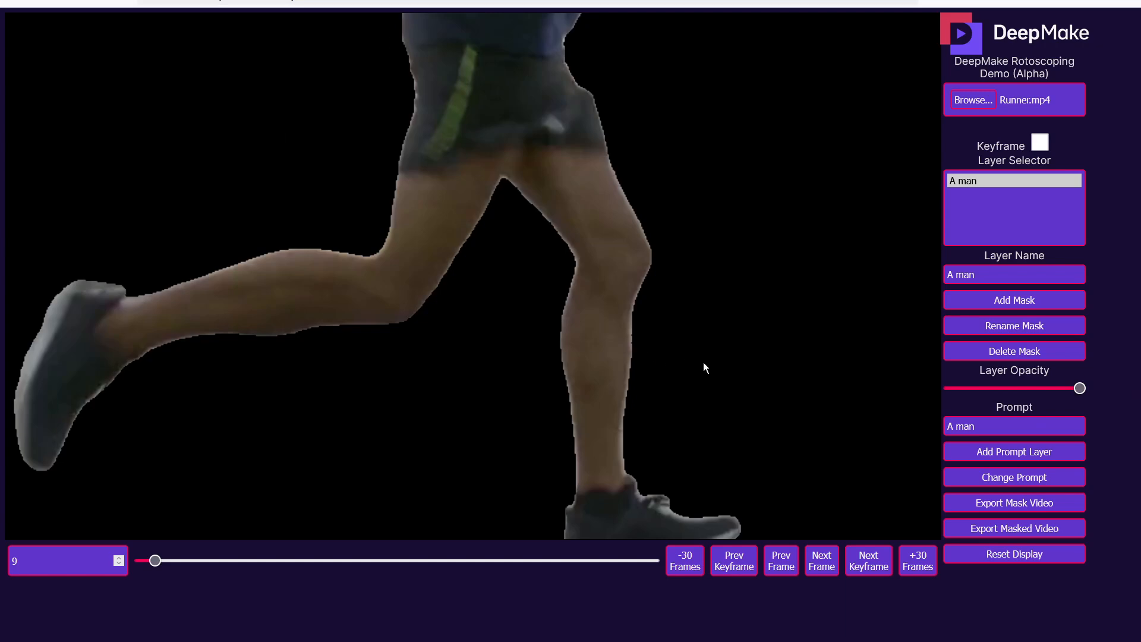
scroll(786, 372, "down", 7)
left_click(1004, 559)
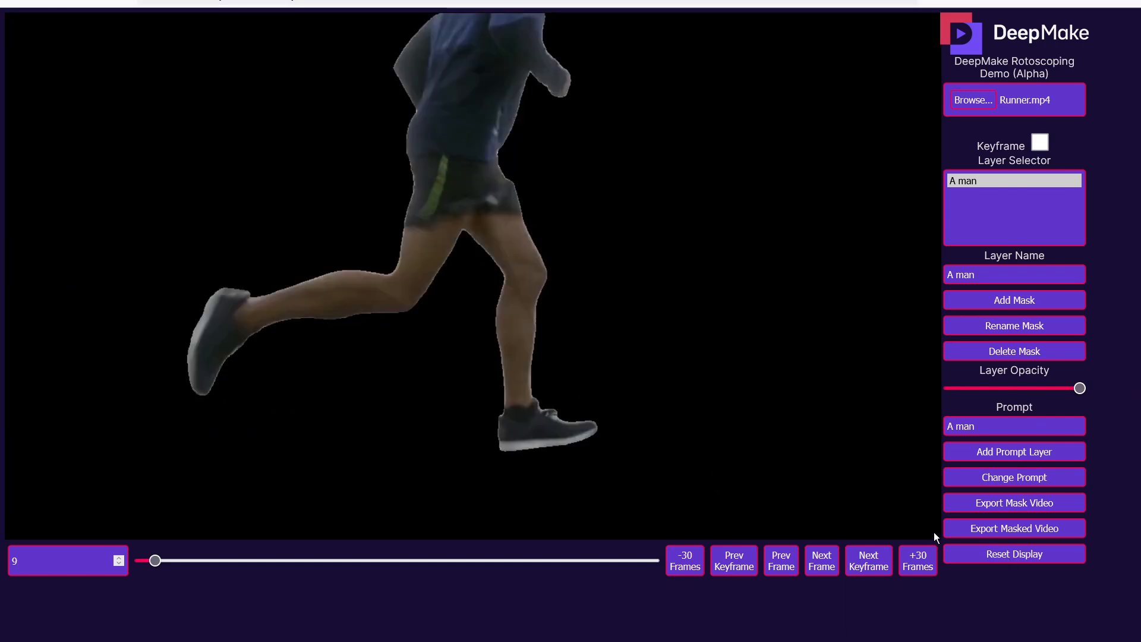